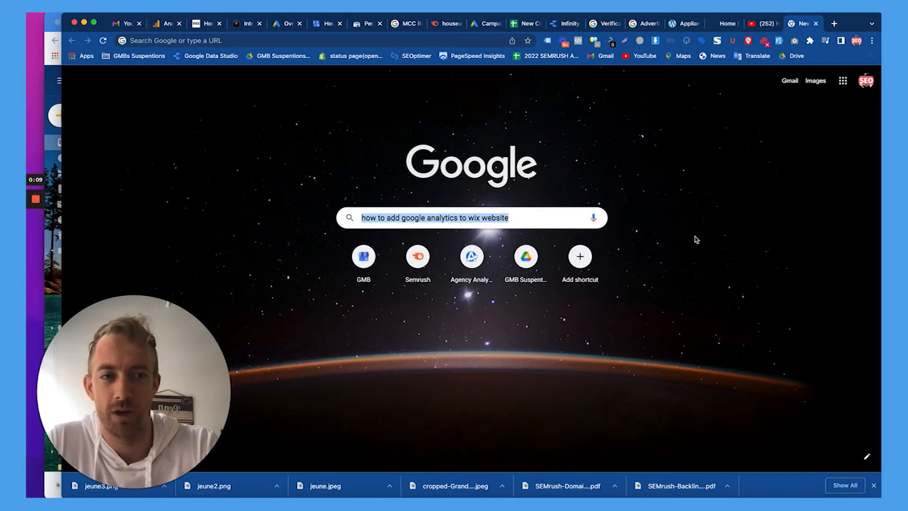
Select the text of the current search query.
double_click(538, 219)
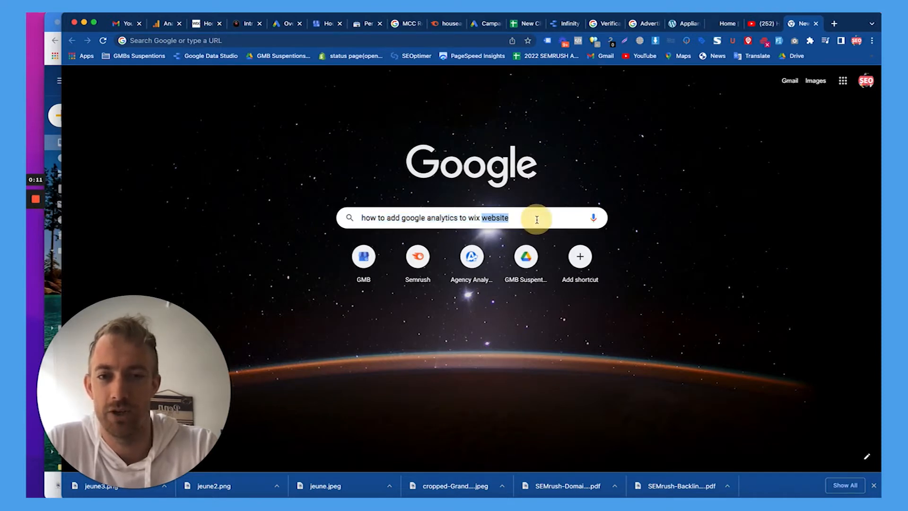
left_click(653, 187)
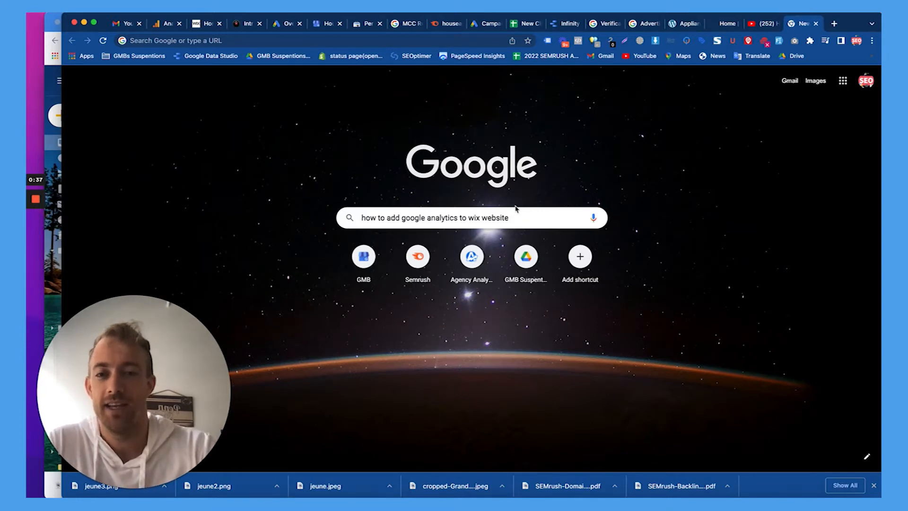
triple_click(478, 220)
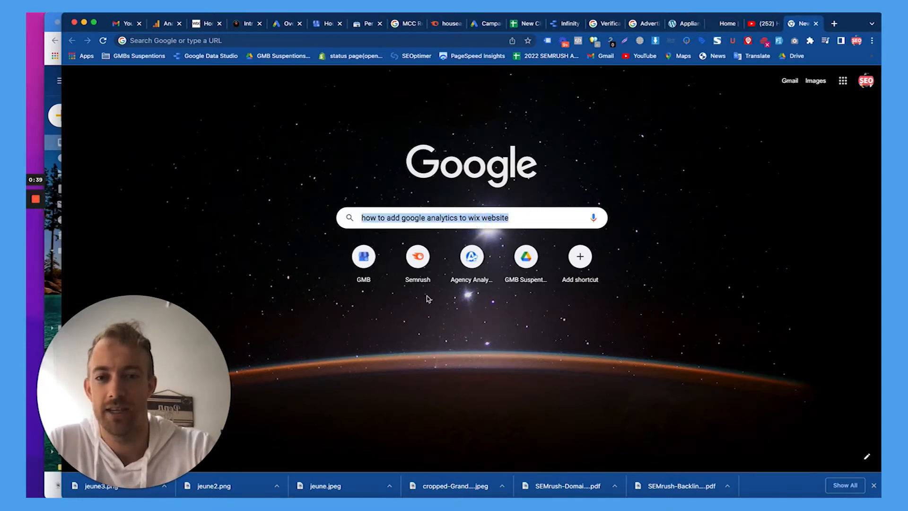
left_click(114, 489)
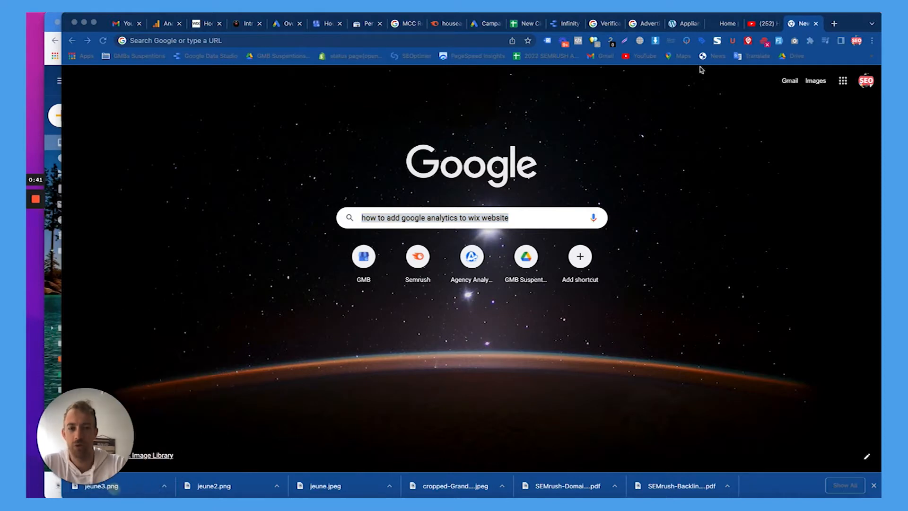
Open Wix in a new tab and select the Bowers Construction site from My Sites.
left_click(833, 23)
type("wix.com")
key("Return")
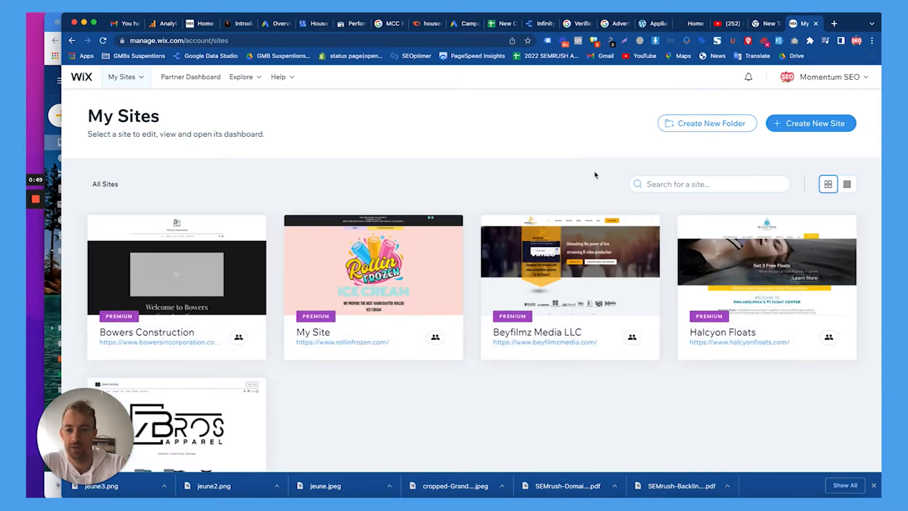
scroll(595, 175, "down", 2)
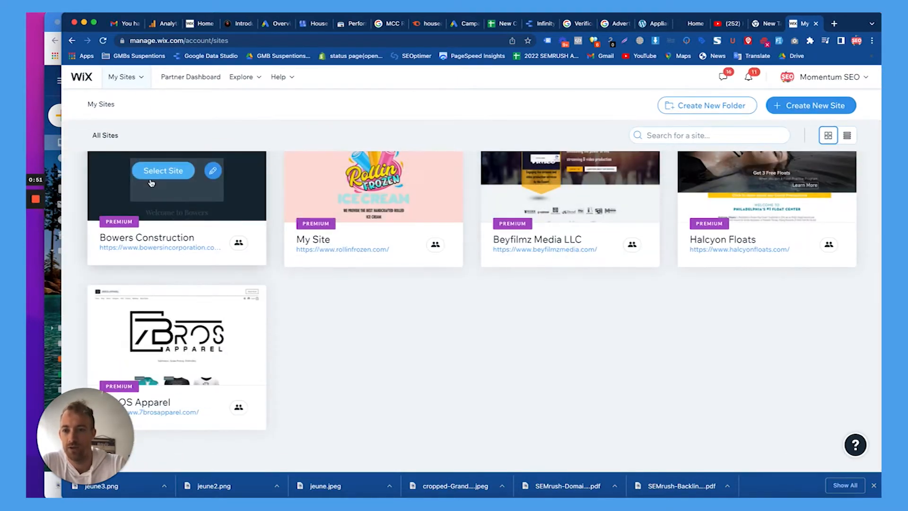
left_click(163, 171)
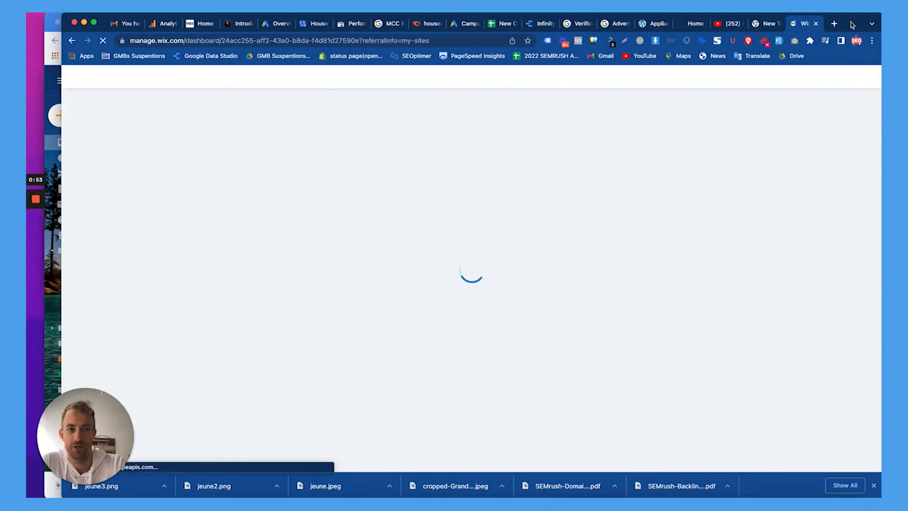
Run Tag Assistant Legacy on the live Bowers Construction site, which finds no tags.
left_click(692, 26)
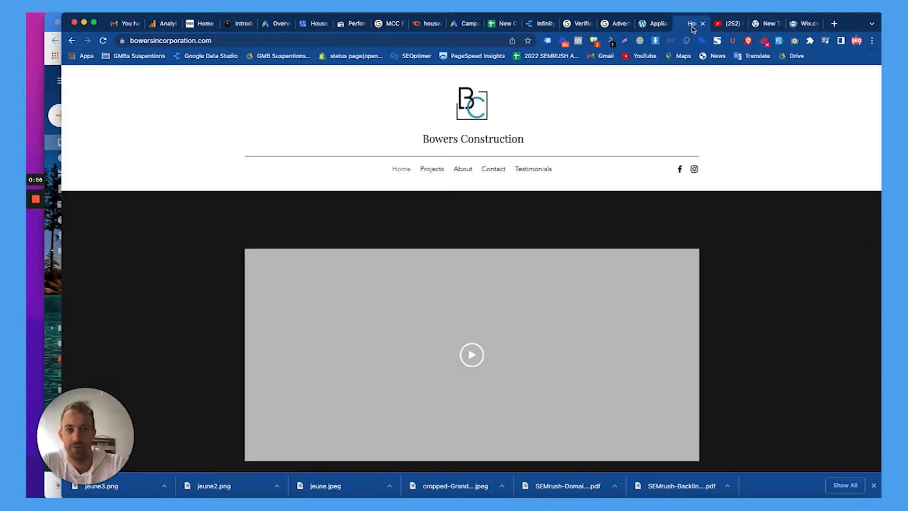
left_click_drag(690, 29, 809, 28)
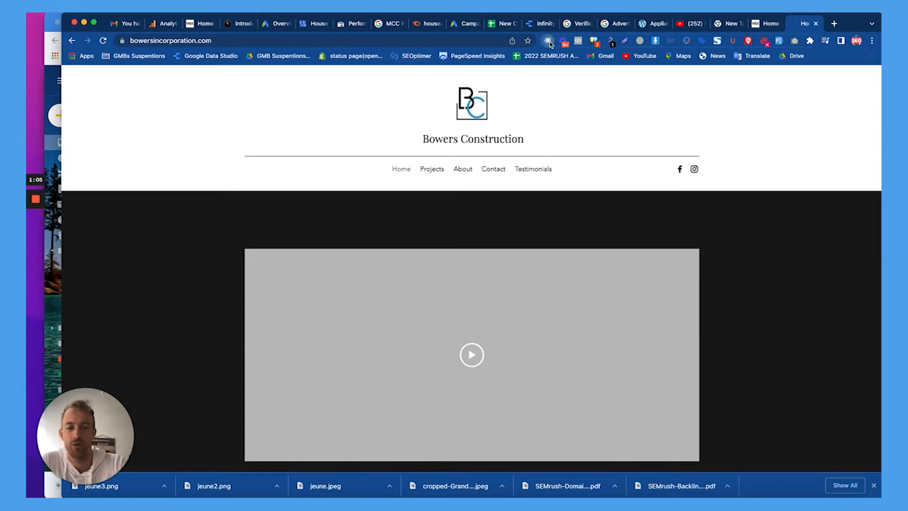
left_click(548, 41)
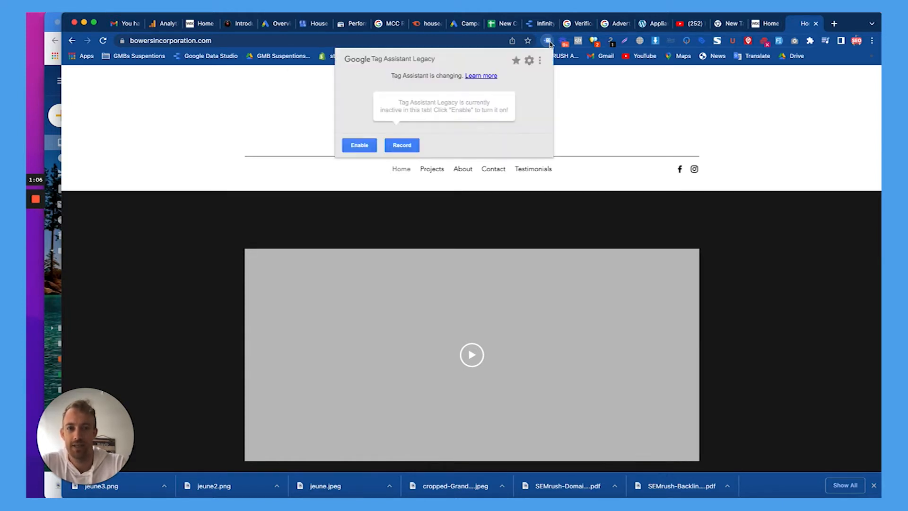
left_click(360, 142)
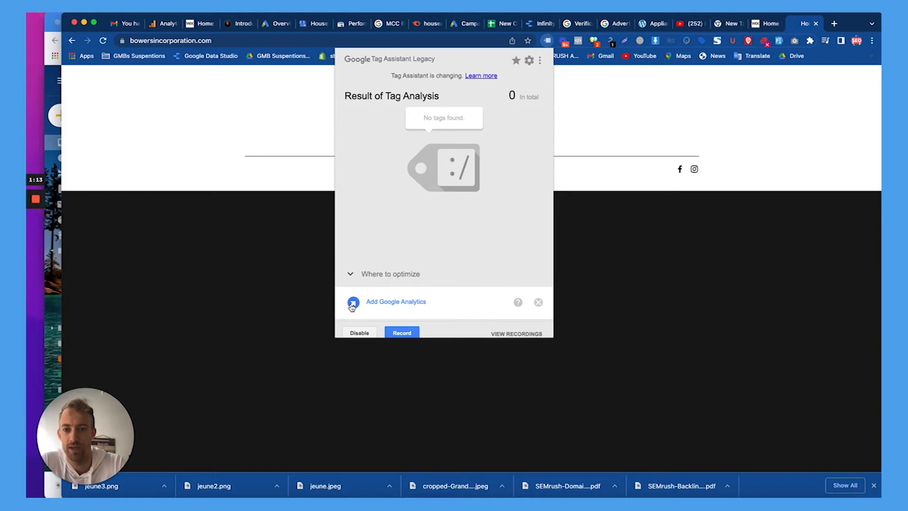
left_click(754, 114)
left_click(161, 29)
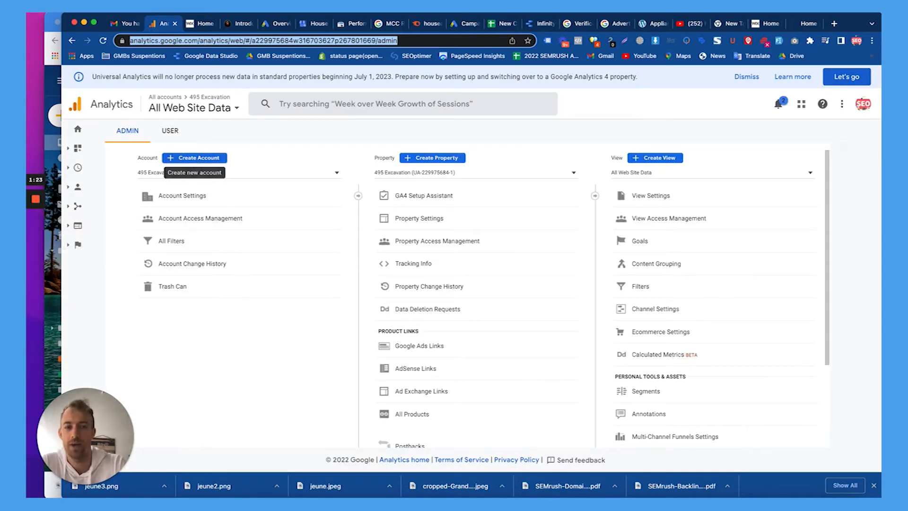
left_click(835, 23)
type("google analytics")
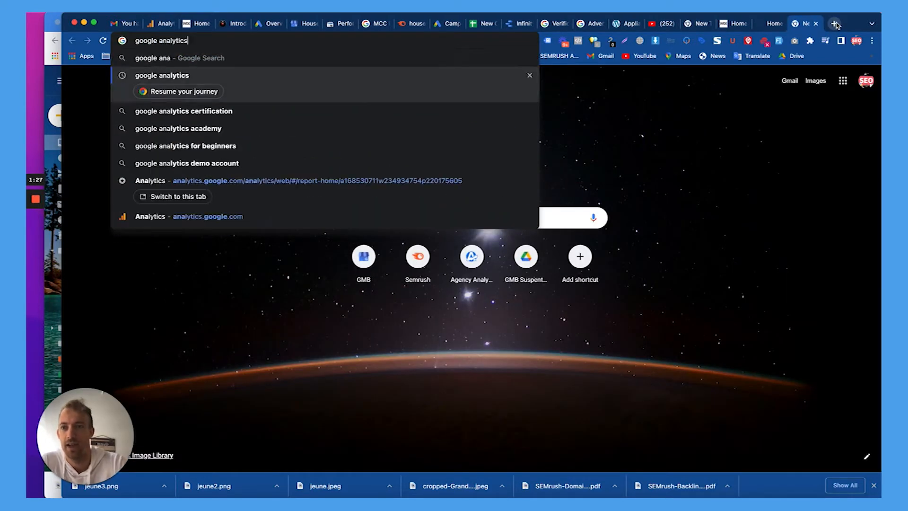
key("Return")
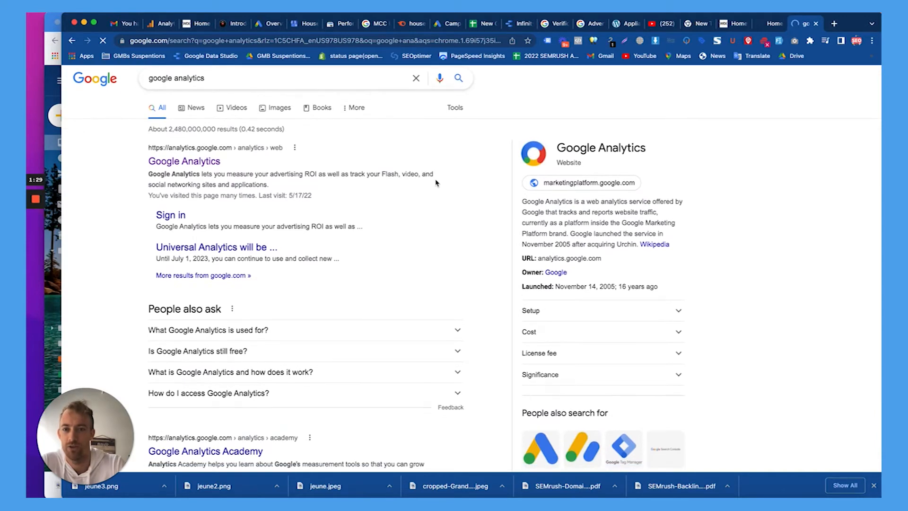
left_click(162, 26)
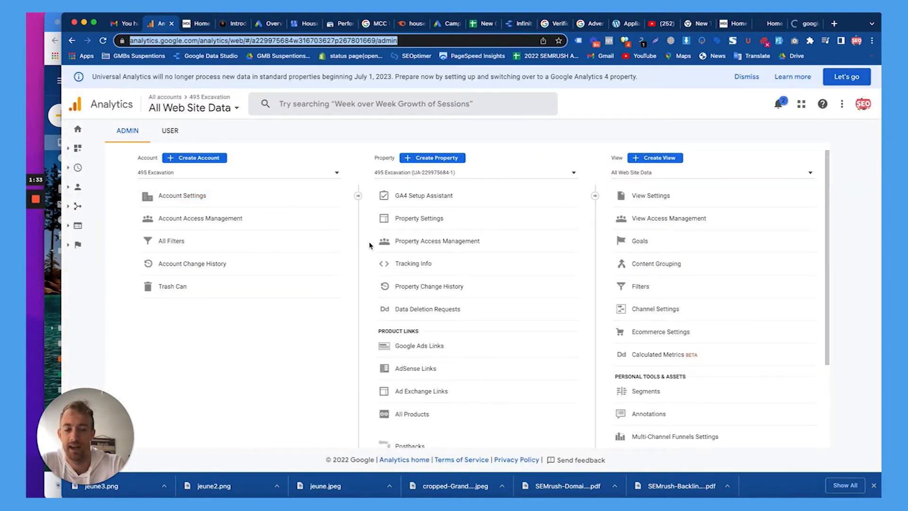
left_click(76, 206)
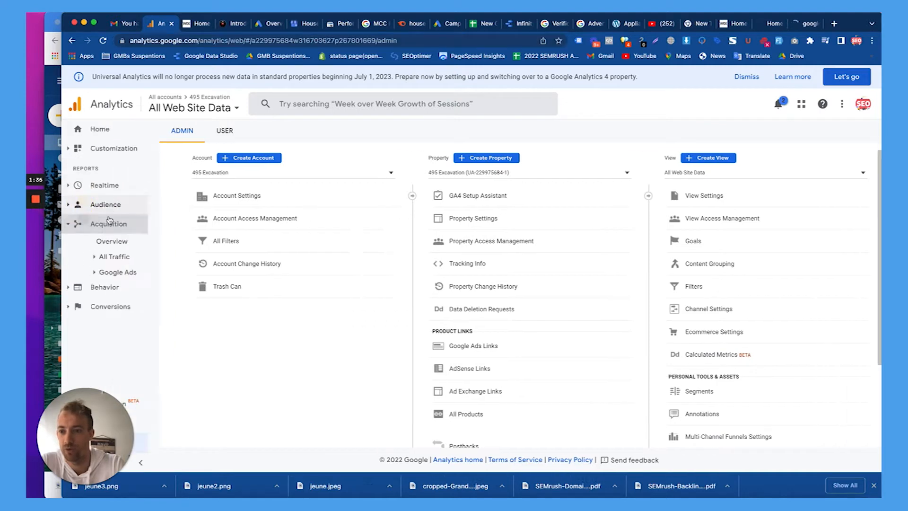
left_click(112, 241)
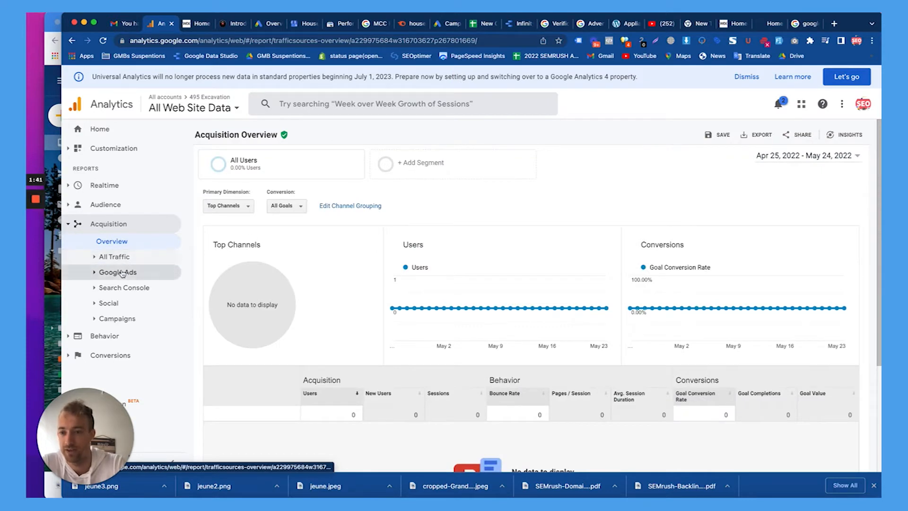
left_click(114, 340)
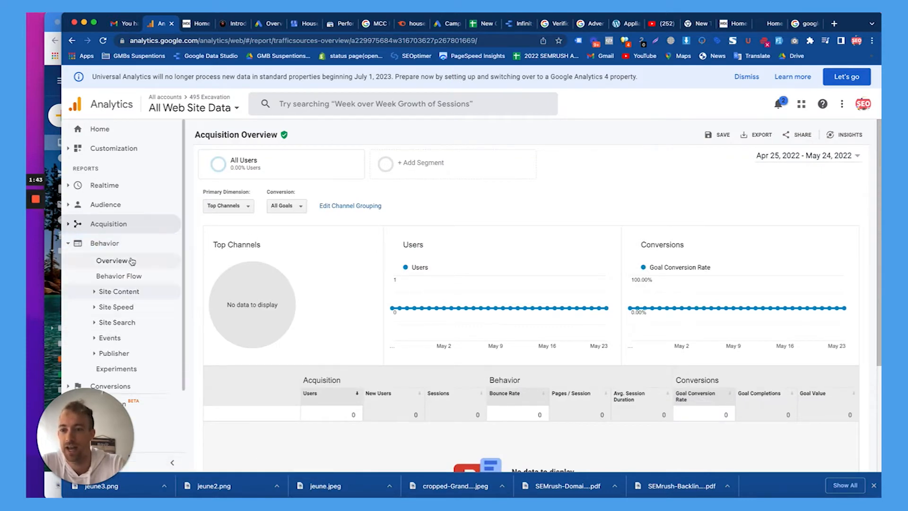
left_click(114, 210)
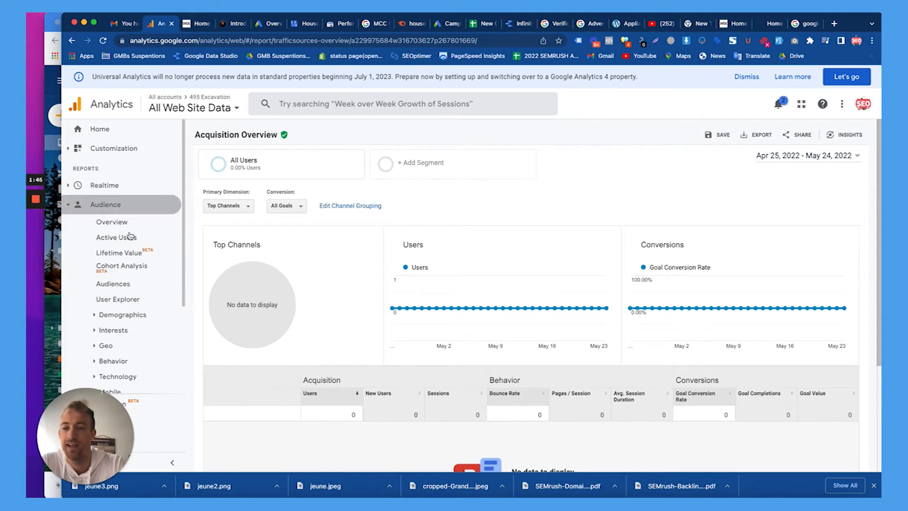
left_click(123, 228)
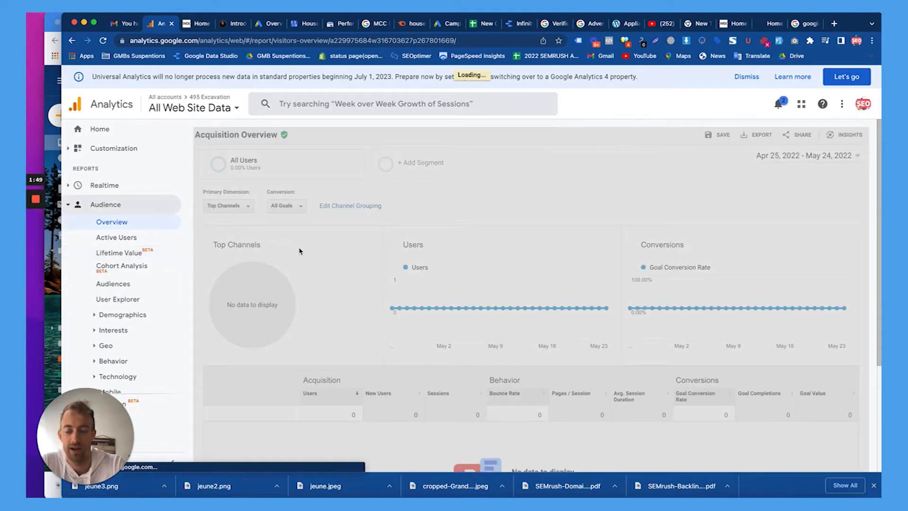
scroll(300, 251, "down", 5)
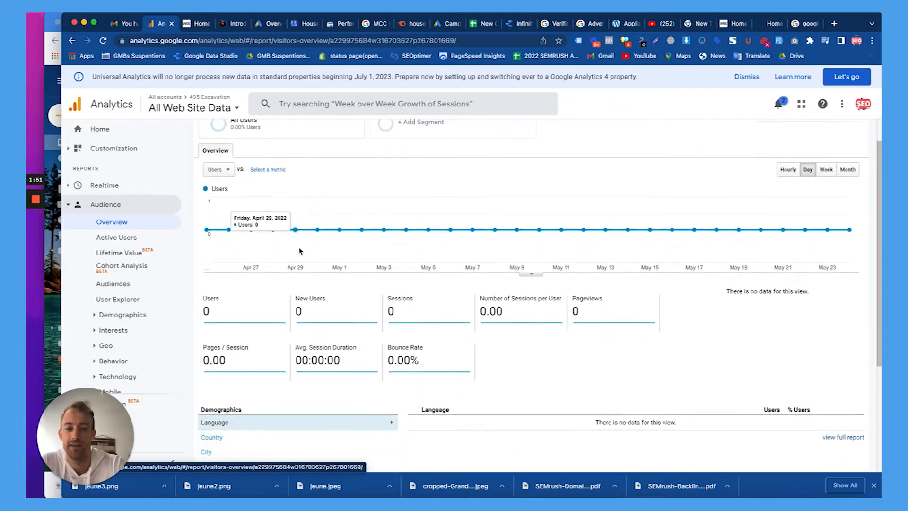
scroll(299, 251, "up", 5)
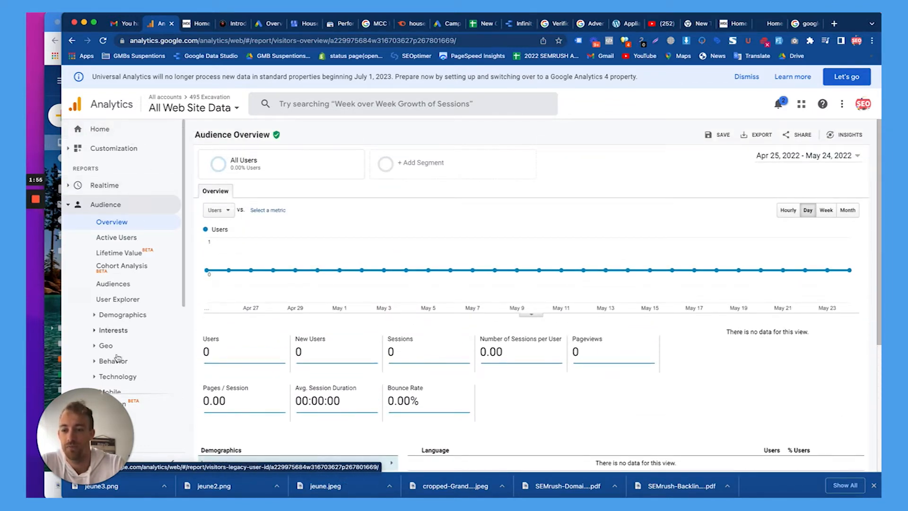
left_click_drag(86, 410, 335, 410)
left_click(101, 441)
left_click_drag(344, 404, 94, 404)
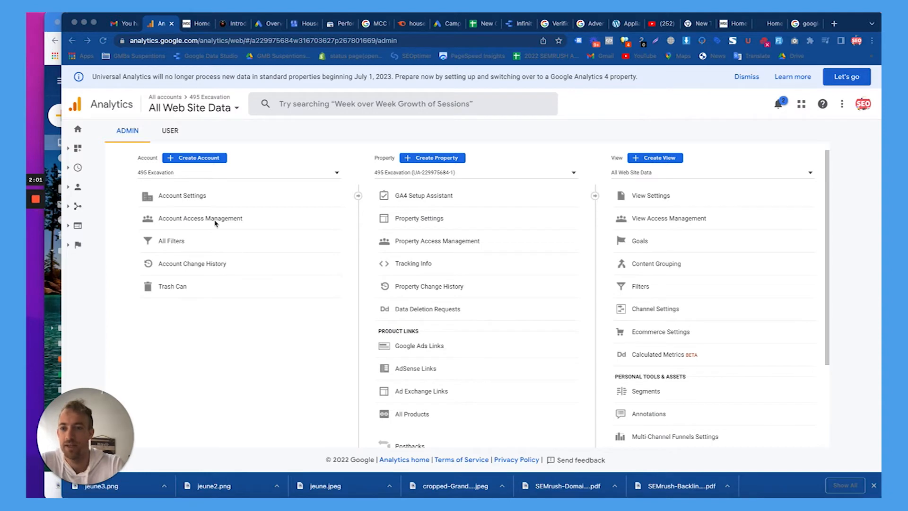
Create a new Analytics account named 'Bowers' with all data-sharing options enabled.
left_click(263, 152)
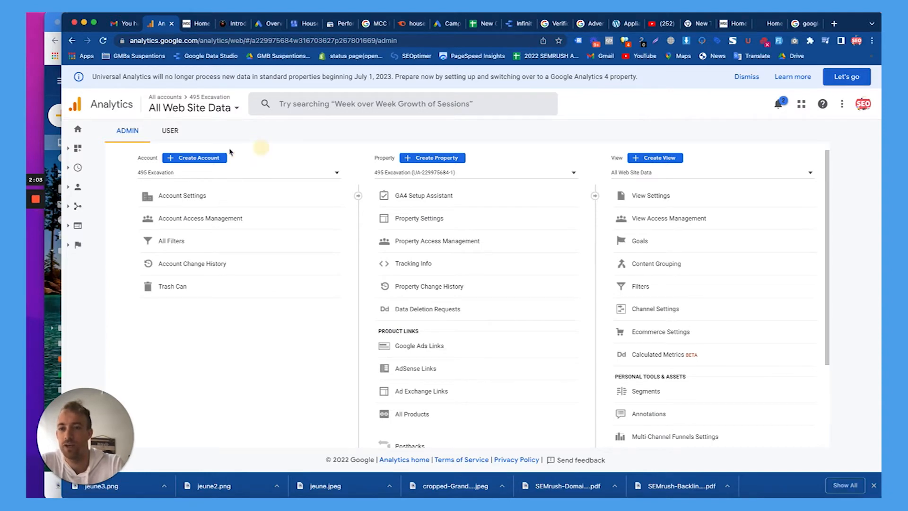
left_click(203, 158)
left_click(221, 256)
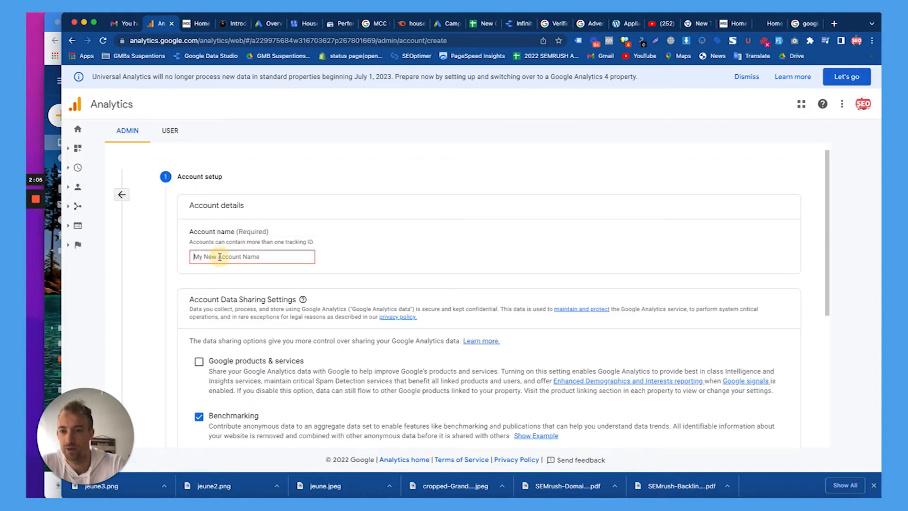
type("Bowers Construction")
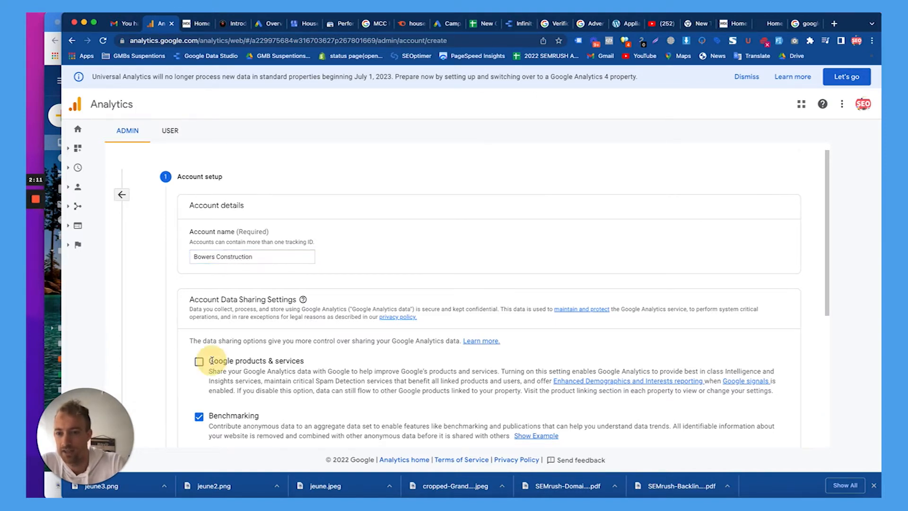
scroll(218, 354, "down", 5)
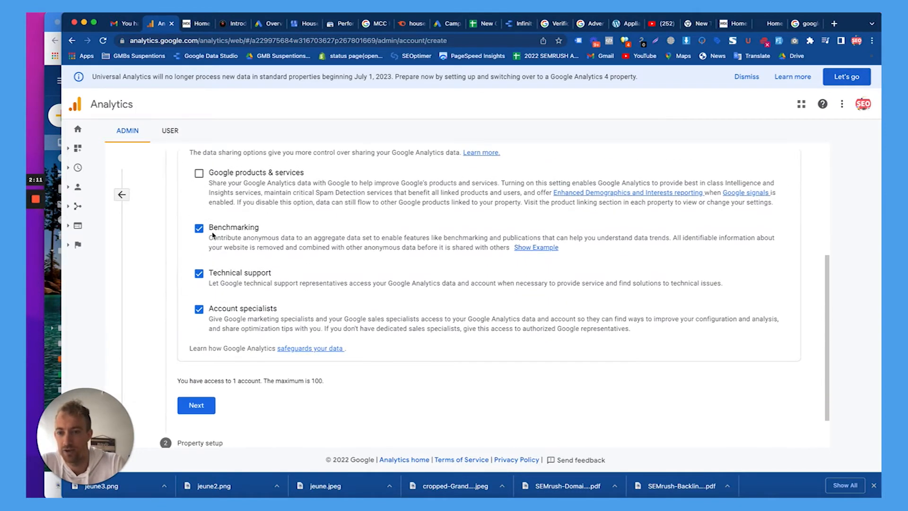
left_click(198, 173)
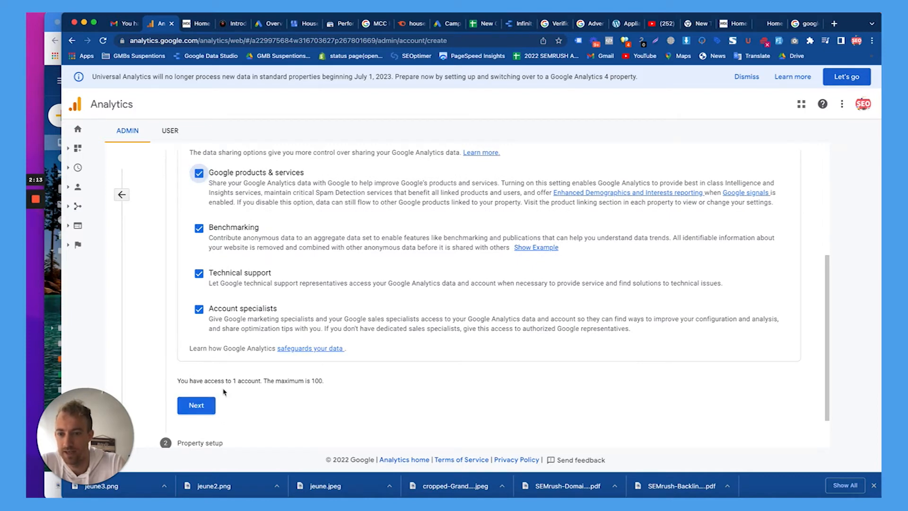
double_click(247, 381)
triple_click(237, 381)
left_click(210, 405)
Name the property 'Bowers Construction' with reporting time zone (GMT-04:00) New York Time.
left_click(242, 248)
type("Bowers Constructi")
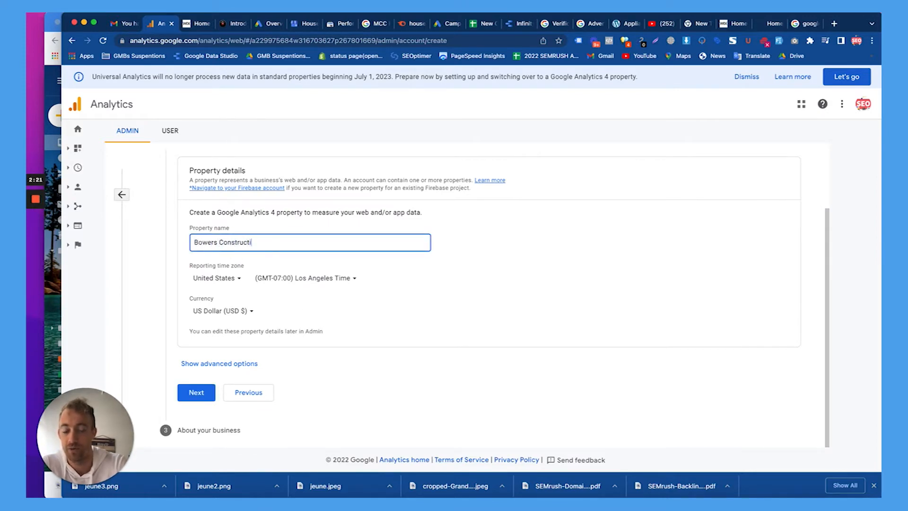
left_click(348, 283)
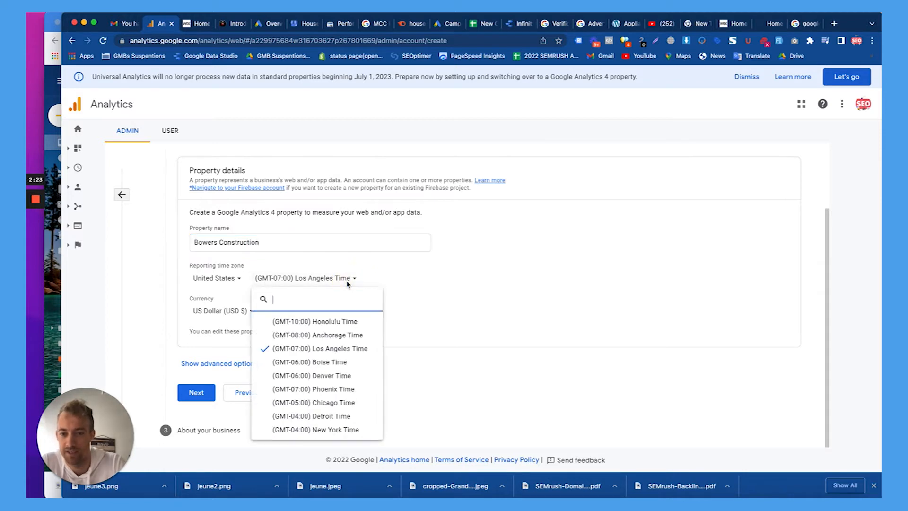
left_click(320, 429)
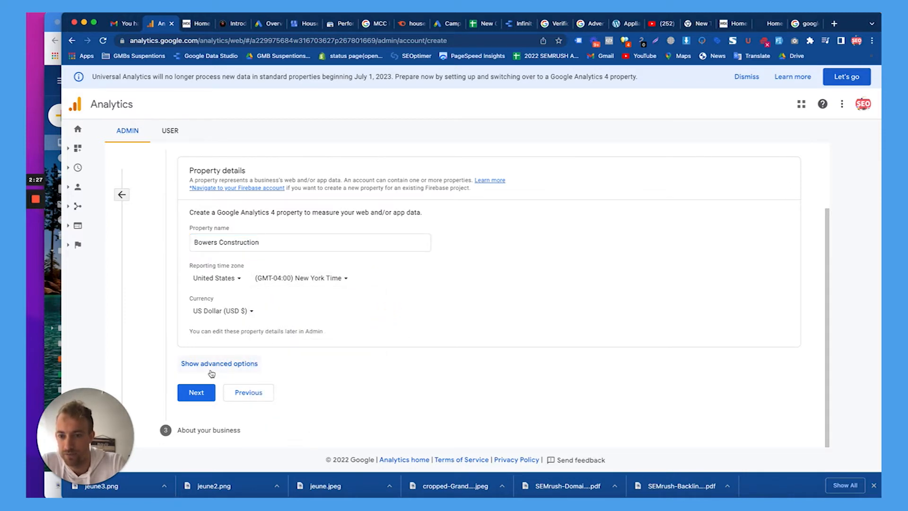
Set the industry to Business & Industrial and business size to Small (1 to 10 employees).
left_click(205, 391)
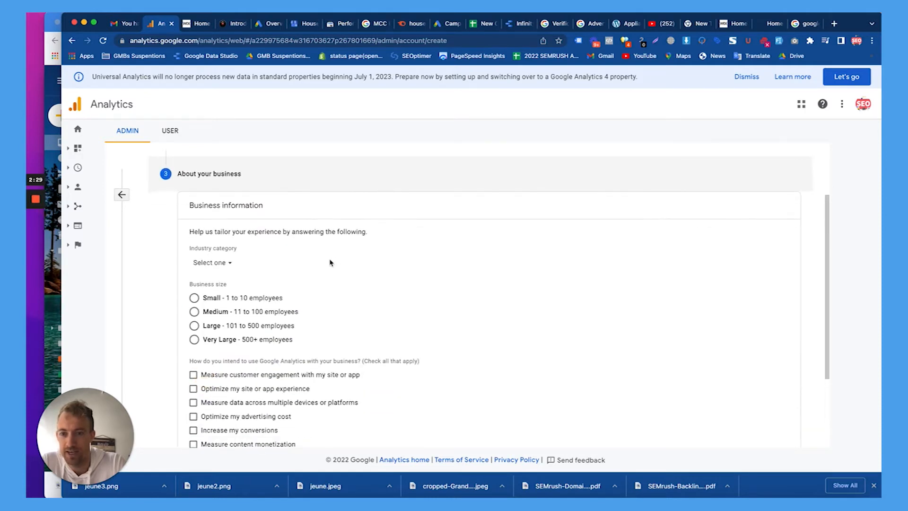
left_click(222, 254)
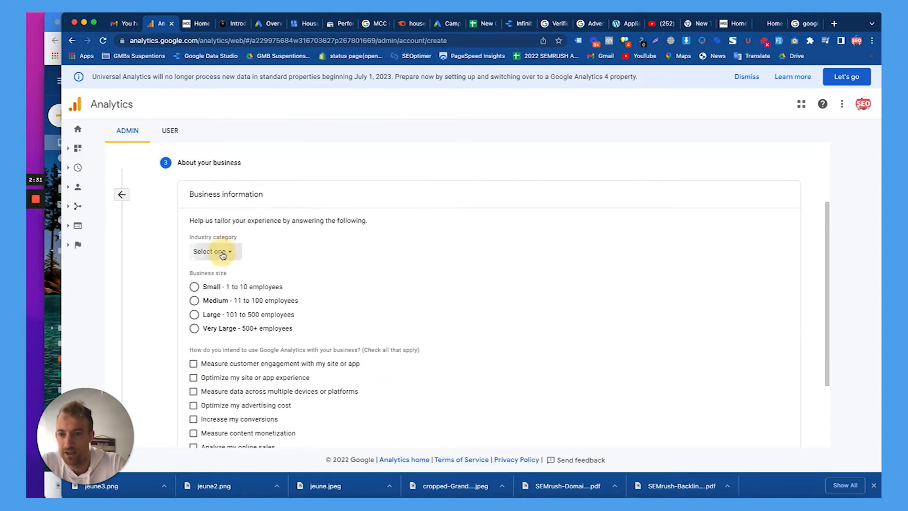
scroll(246, 322, "down", 3)
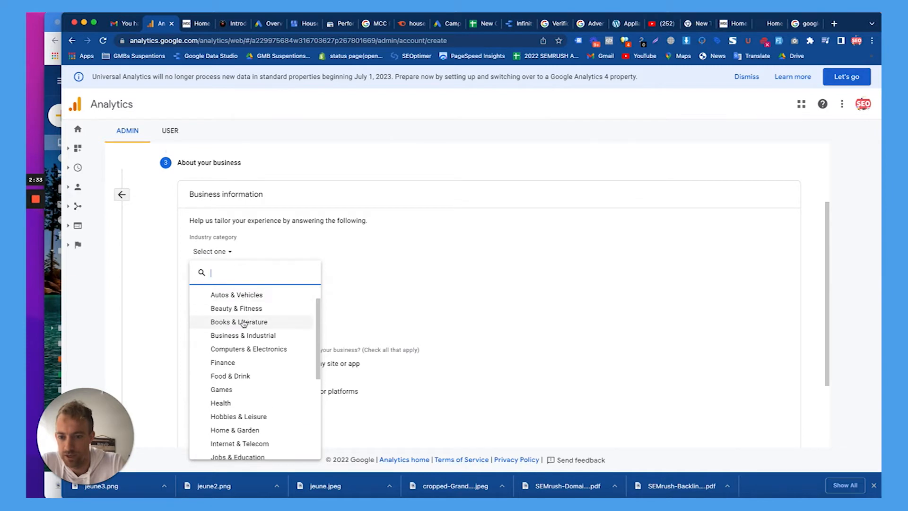
scroll(244, 324, "up", 1)
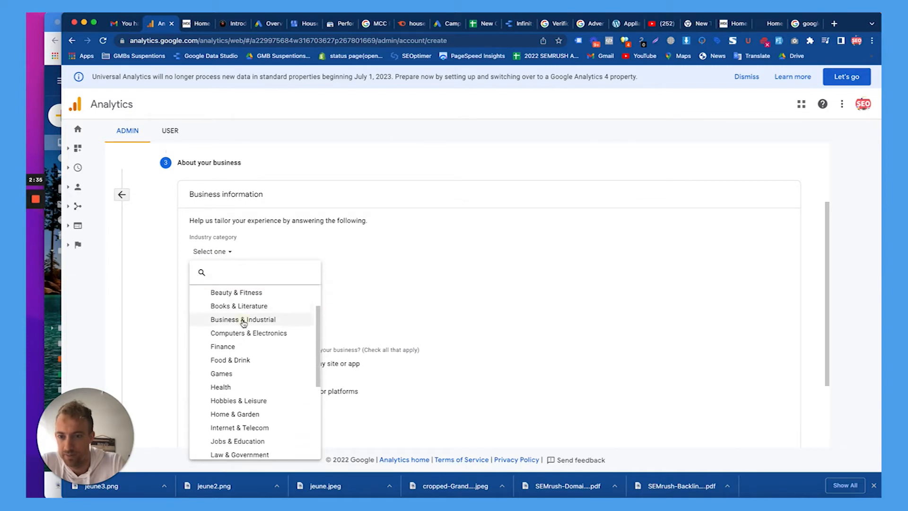
left_click(243, 319)
left_click(240, 290)
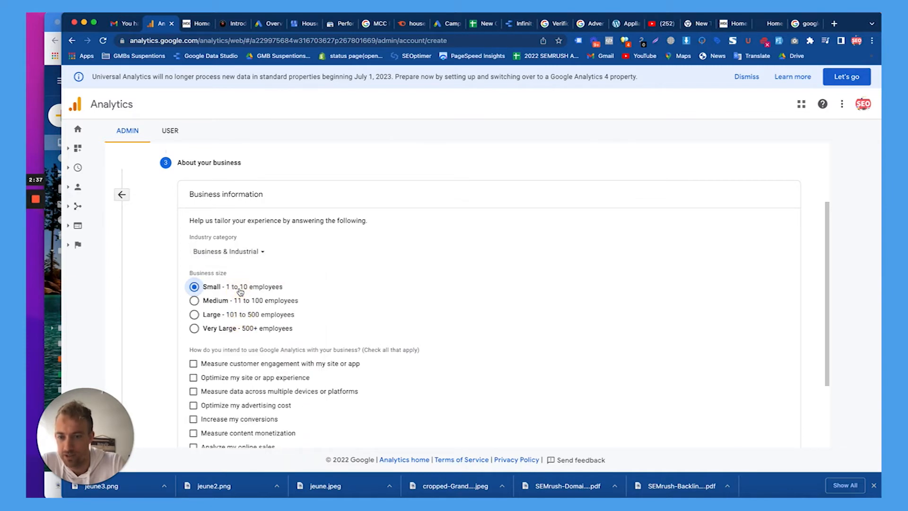
Tick the usage goals (engagement, site experience, devices, ad cost, conversions, monetization, lead generation) and create the property.
scroll(241, 291, "down", 3)
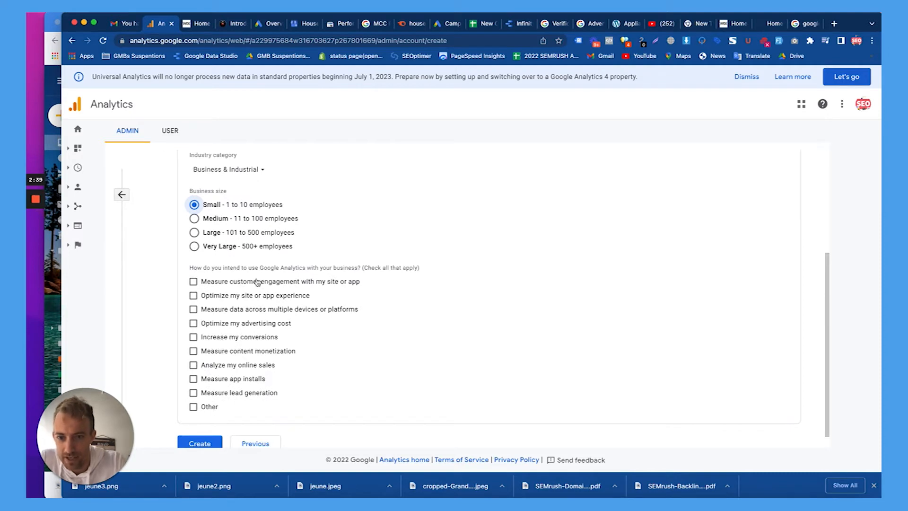
scroll(267, 281, "down", 1)
left_click(271, 265)
left_click(270, 266)
left_click(270, 269)
left_click(261, 280)
left_click(245, 293)
left_click(236, 309)
left_click(228, 322)
left_click(226, 337)
left_click(220, 351)
left_click(219, 354)
left_click(234, 381)
left_click(208, 428)
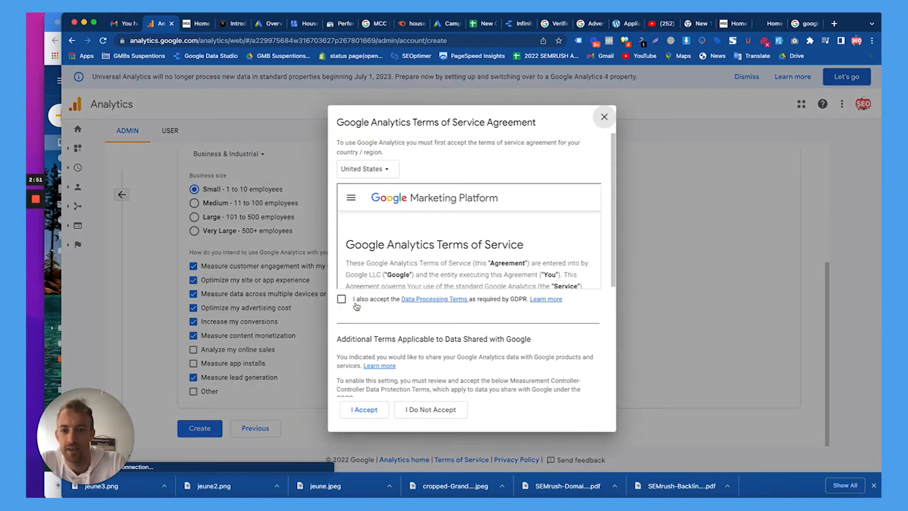
Accept the GDPR and Controller-Controller data protection terms and the terms of service.
left_click(342, 299)
scroll(354, 312, "down", 4)
left_click(342, 376)
left_click(362, 409)
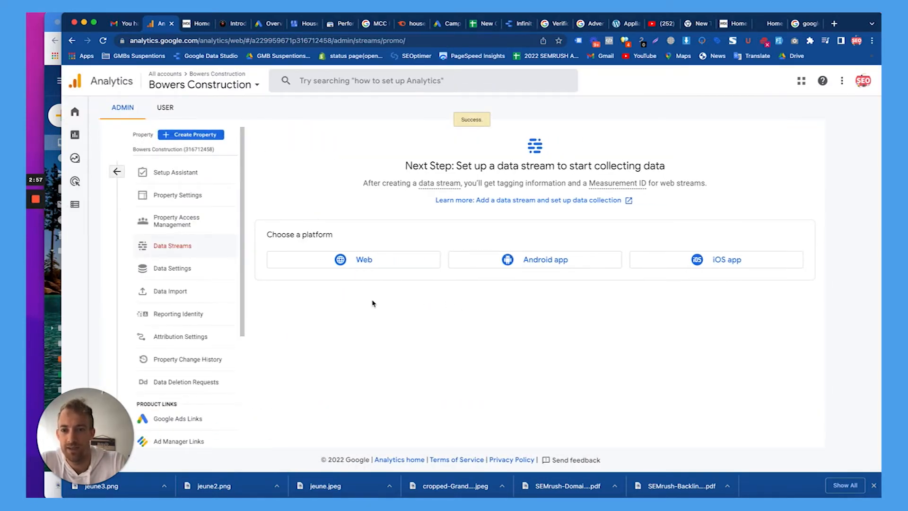
Start a Web data stream and paste the Bowers Construction site address as its URL.
left_click(363, 263)
left_click(367, 169)
left_click(212, 80)
left_click(372, 258)
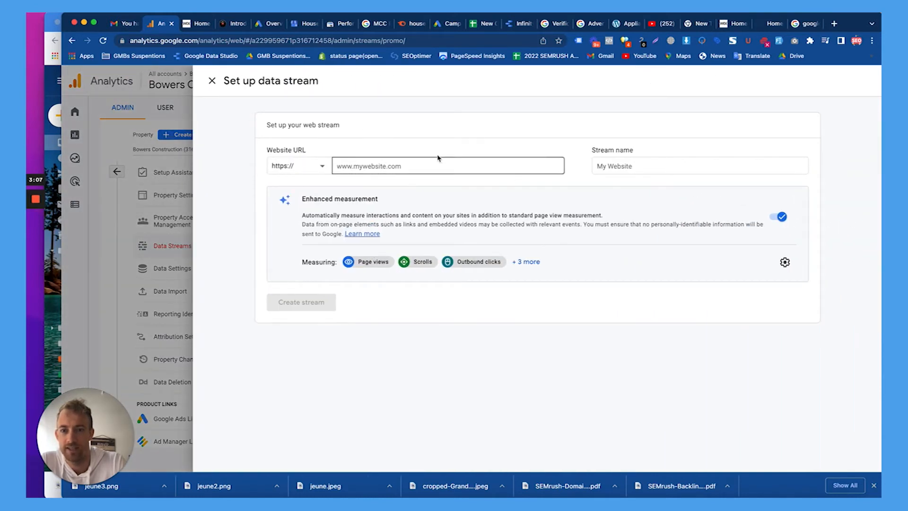
left_click(772, 30)
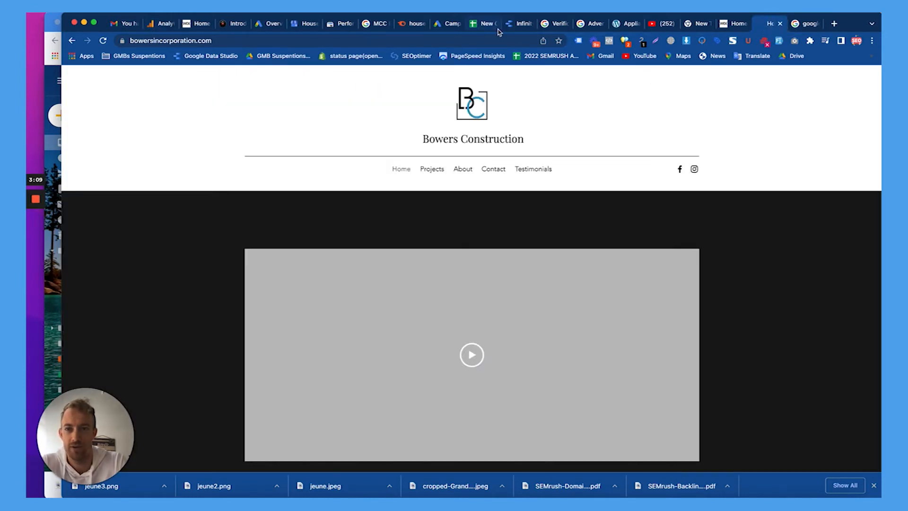
left_click(455, 38)
key("ctrl+c")
left_click(162, 26)
left_click(373, 165)
key("ctrl+v")
left_click(618, 165)
type("B")
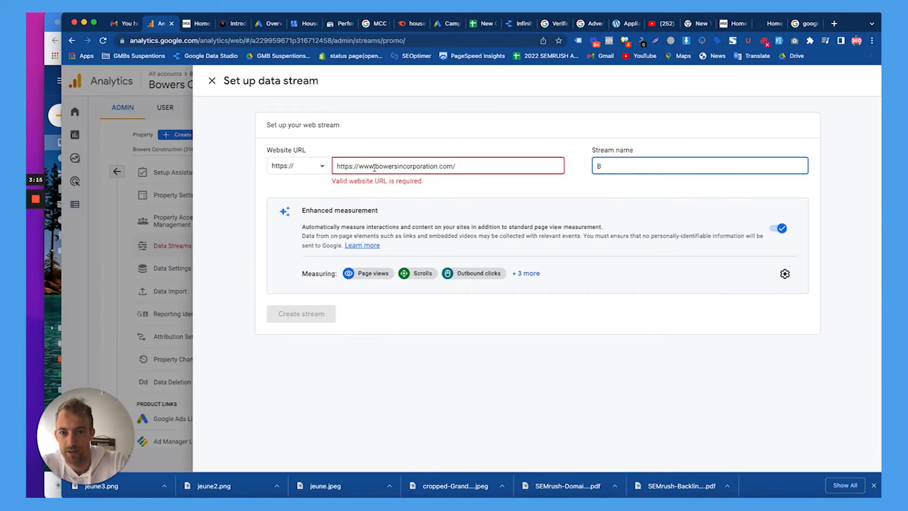
left_click(361, 166)
key("BackSpace")
key("BackSpace")
key("BackSpace")
key("BackSpace")
key("BackSpace")
key("BackSpace")
key("BackSpace")
key("BackSpace")
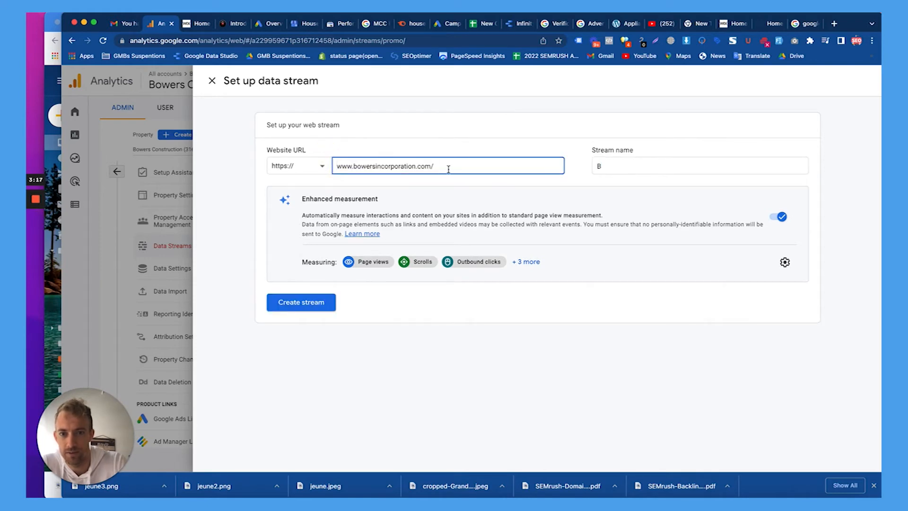
key("BackSpace")
left_click(614, 165)
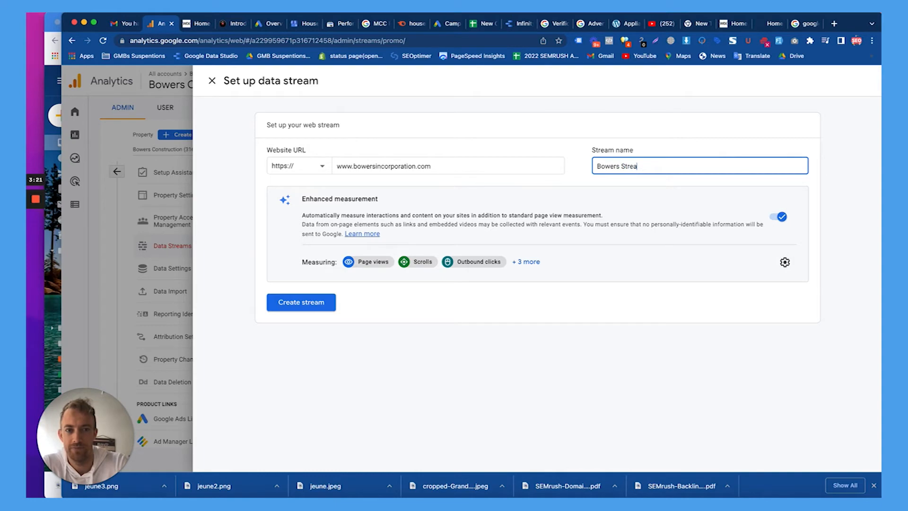
left_click(294, 302)
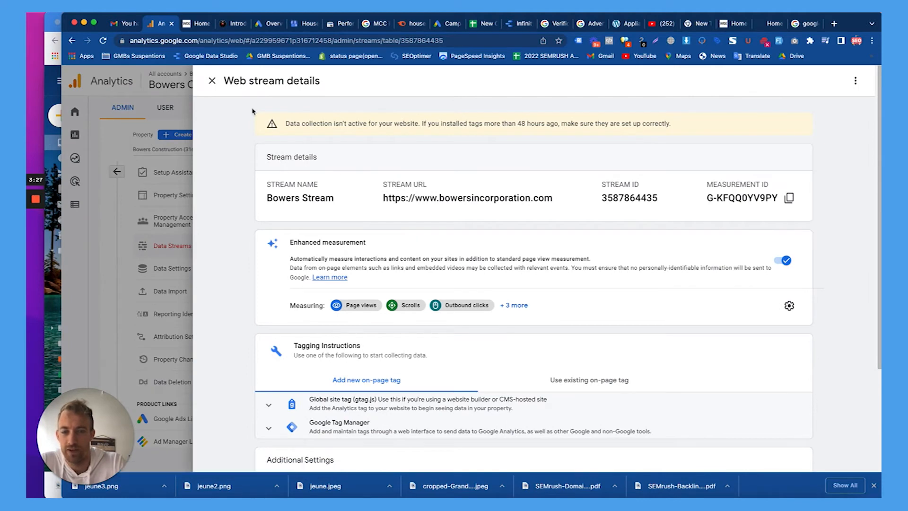
Close the stream details and open the Bowers Construction property's Setup Assistant.
left_click(212, 81)
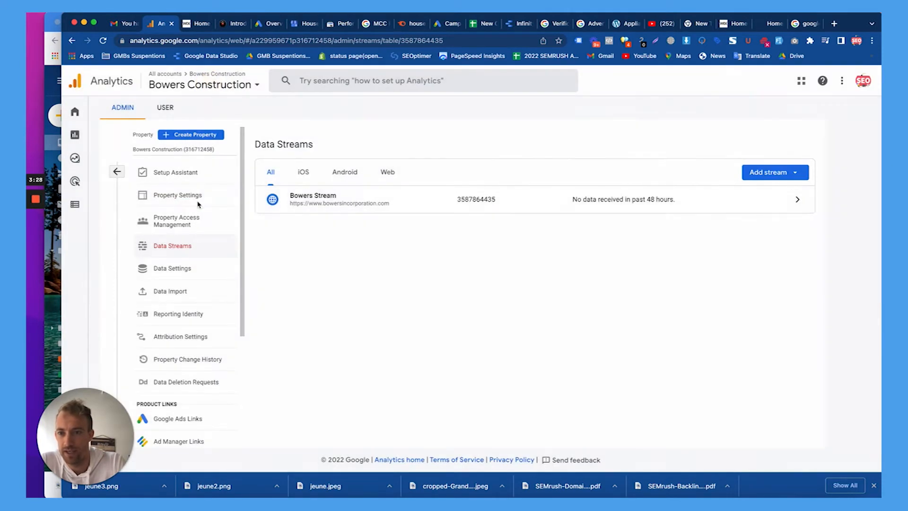
left_click(171, 173)
scroll(312, 224, "down", 2)
scroll(312, 224, "down", 5)
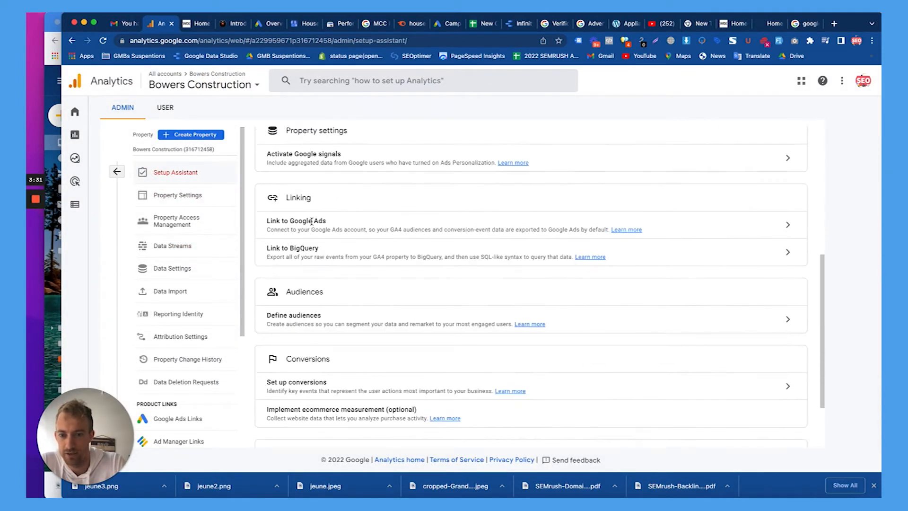
scroll(313, 225, "up", 7)
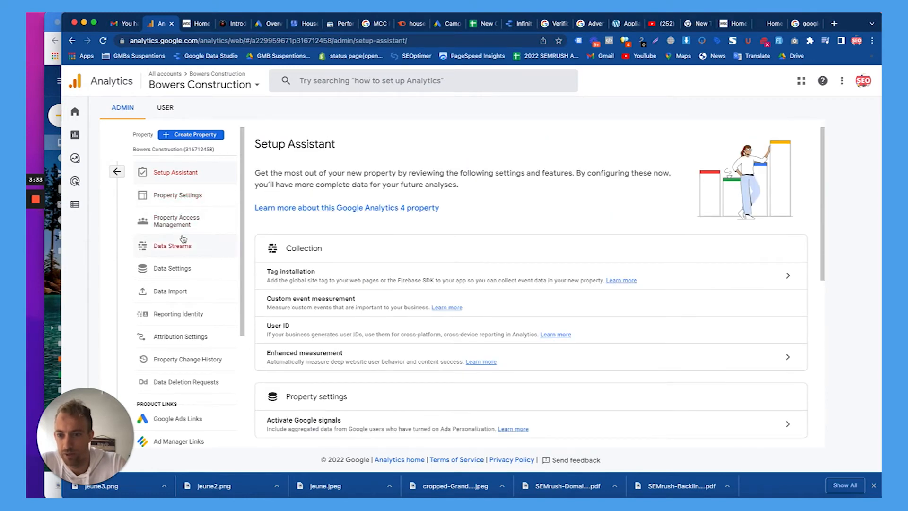
Copy the property ID from Property Settings, save, and return to the Setup Assistant.
left_click(189, 204)
left_click(323, 223)
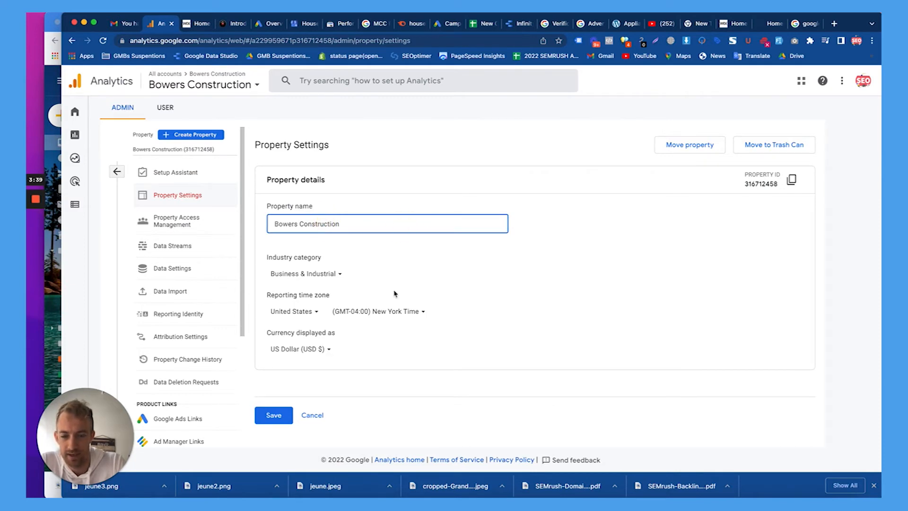
left_click(282, 415)
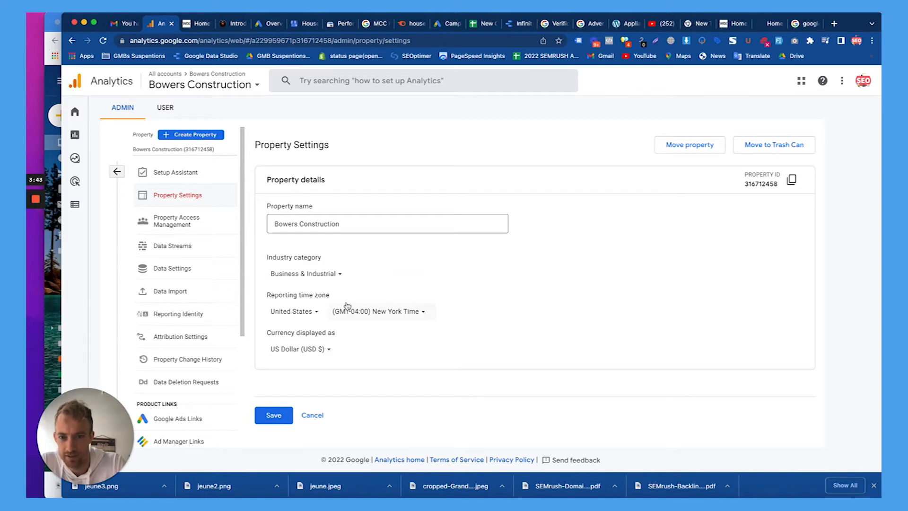
left_click(332, 223)
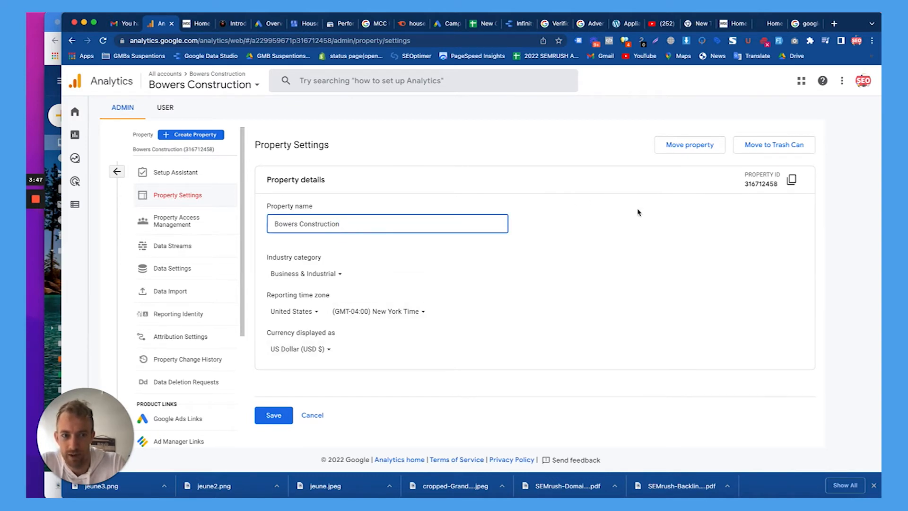
left_click(791, 179)
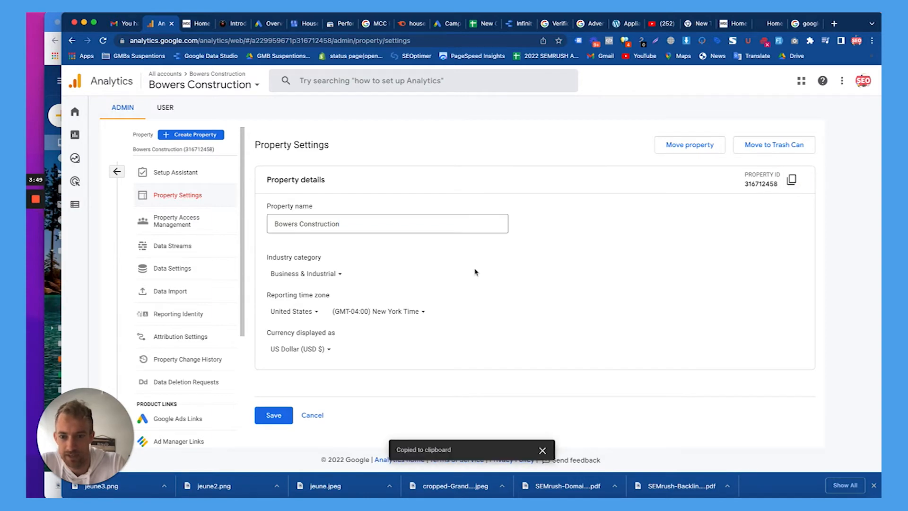
left_click(272, 415)
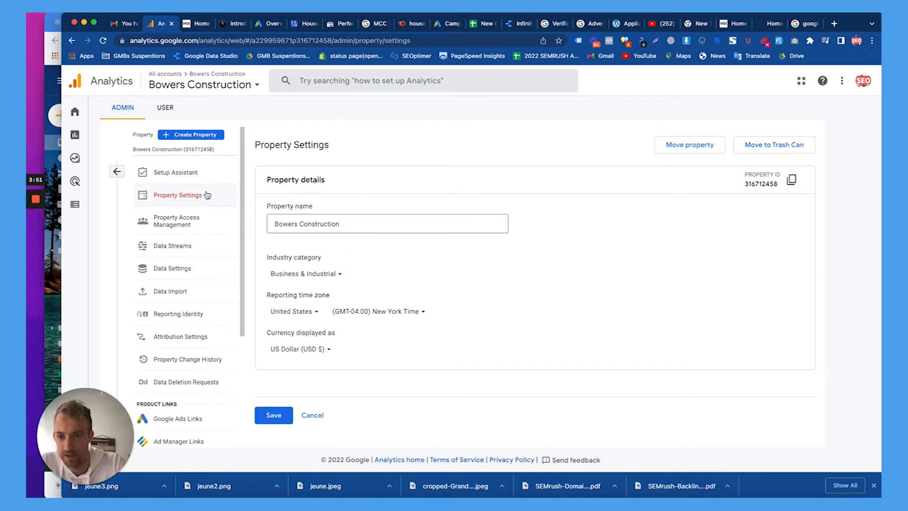
left_click(187, 179)
left_click(183, 150)
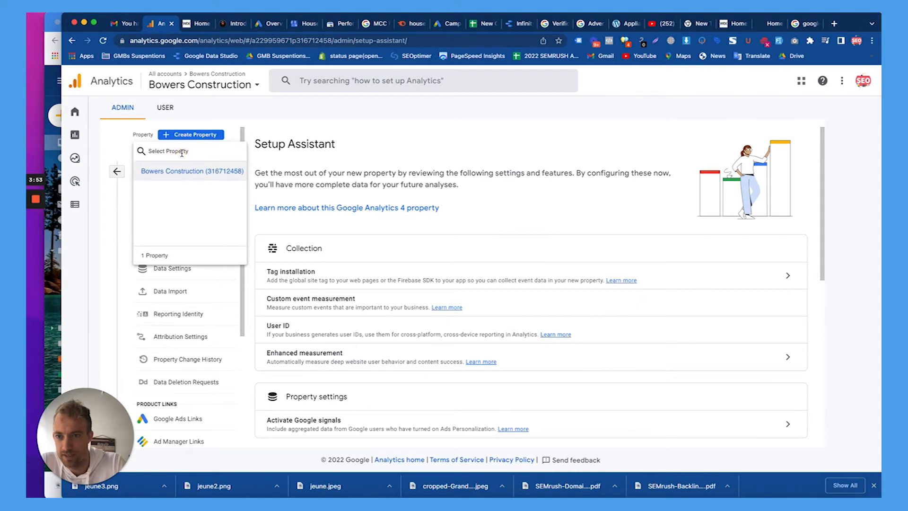
left_click(119, 174)
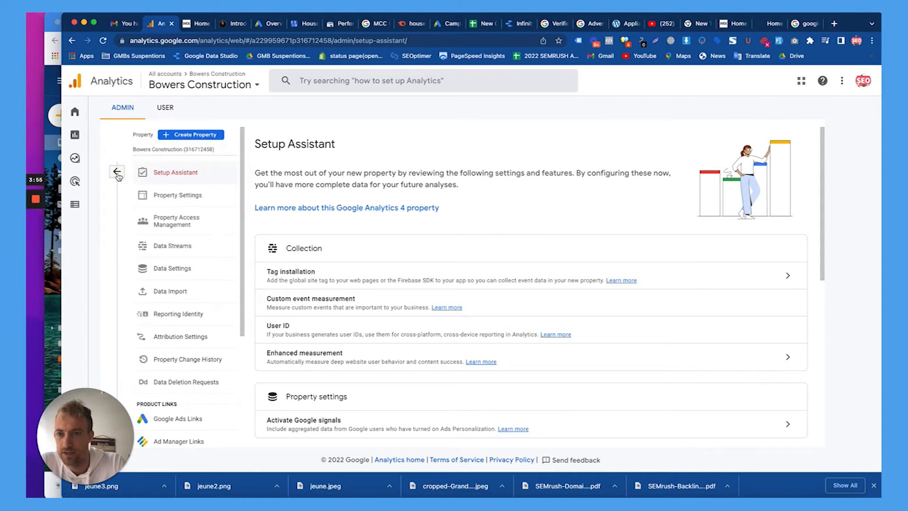
left_click(119, 174)
left_click(229, 152)
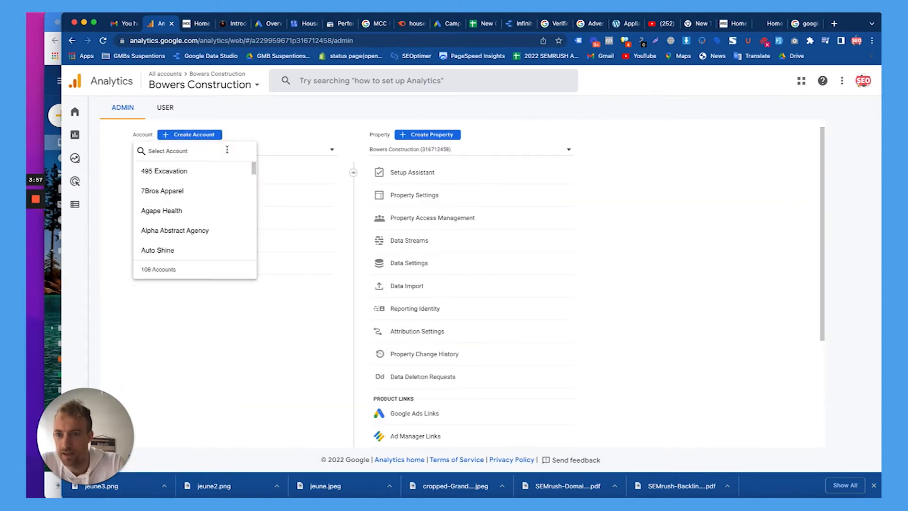
left_click(397, 151)
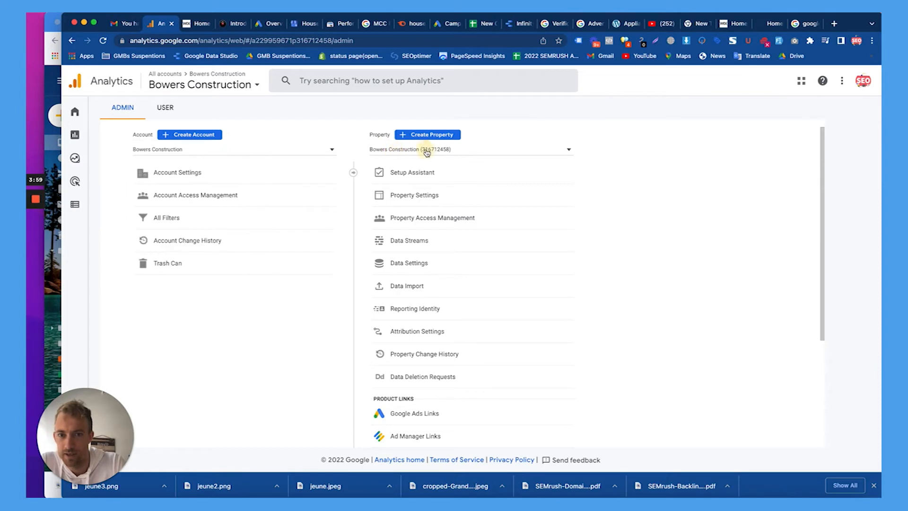
left_click(426, 149)
left_click(511, 148)
left_click(435, 135)
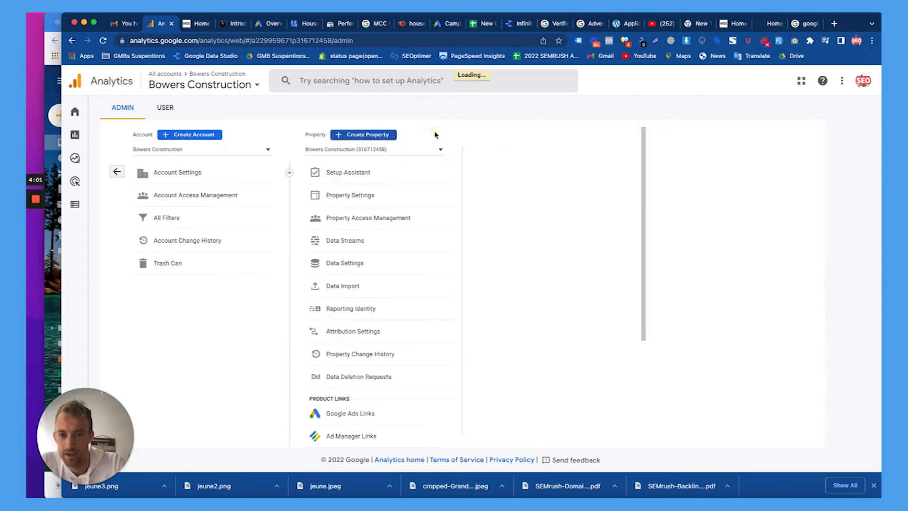
scroll(284, 237, "down", 2)
left_click(273, 239)
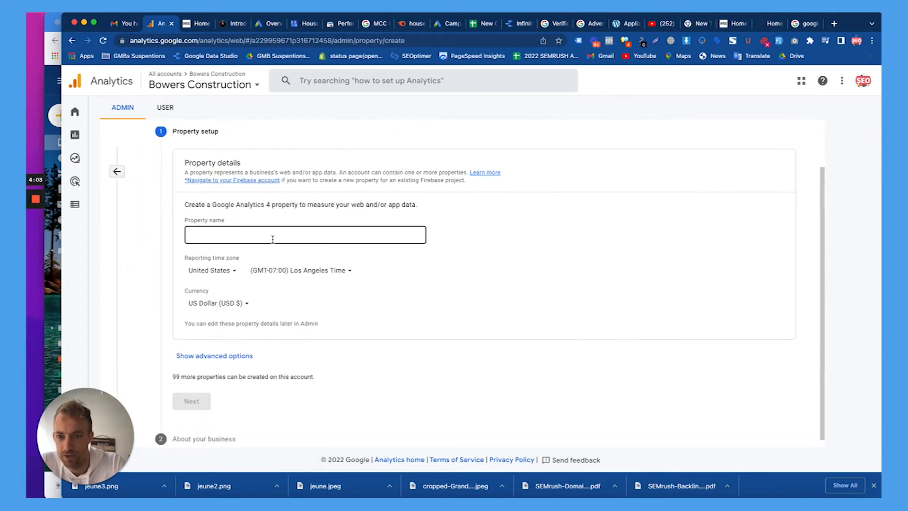
left_click(268, 232)
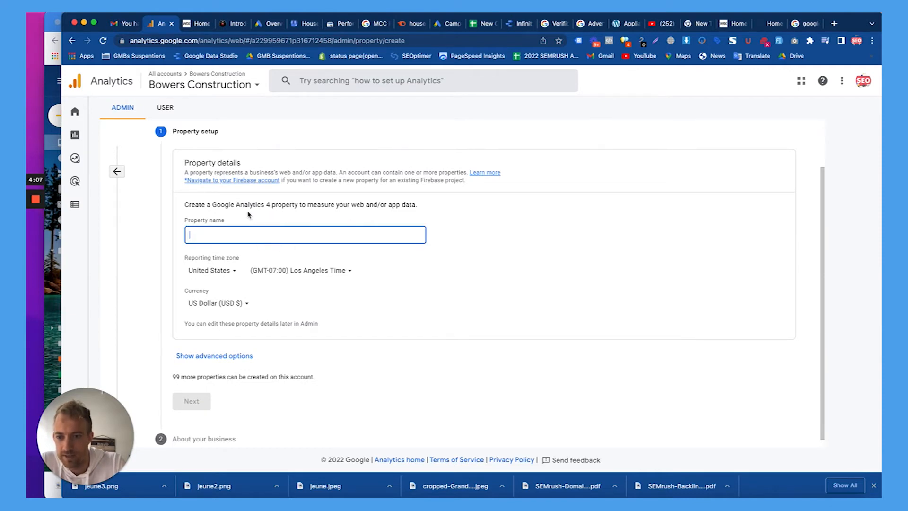
scroll(245, 219, "up", 2)
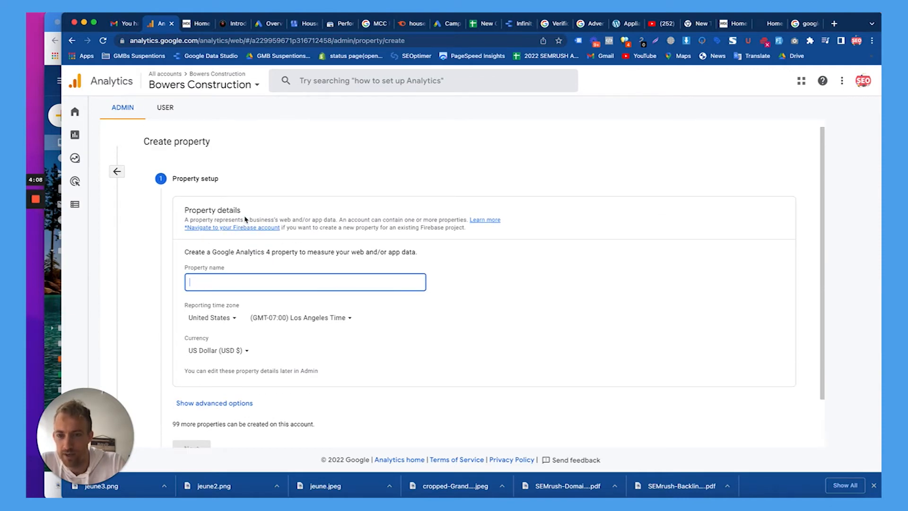
left_click(118, 176)
scroll(443, 276, "down", 3)
scroll(443, 276, "down", 1)
scroll(443, 276, "up", 5)
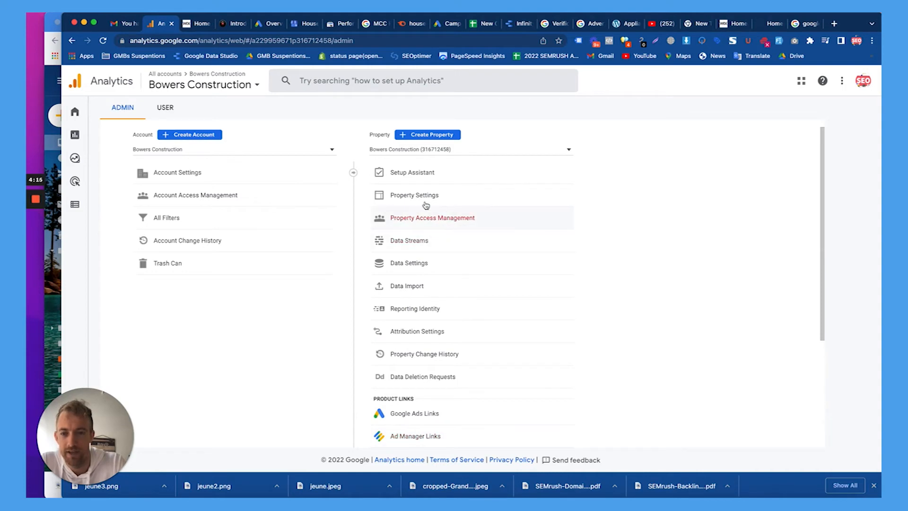
Allow all Google sales experts access in the Bowers Construction Account Settings.
left_click(233, 149)
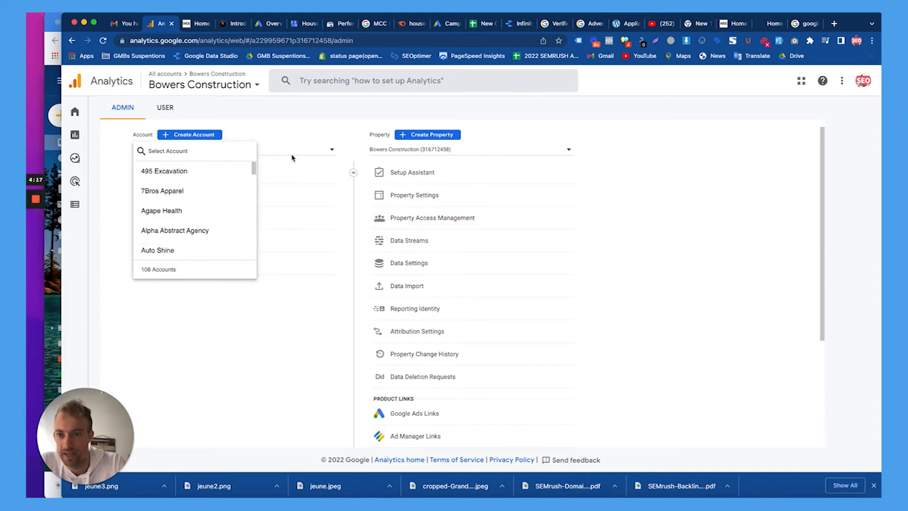
left_click(276, 149)
left_click(189, 171)
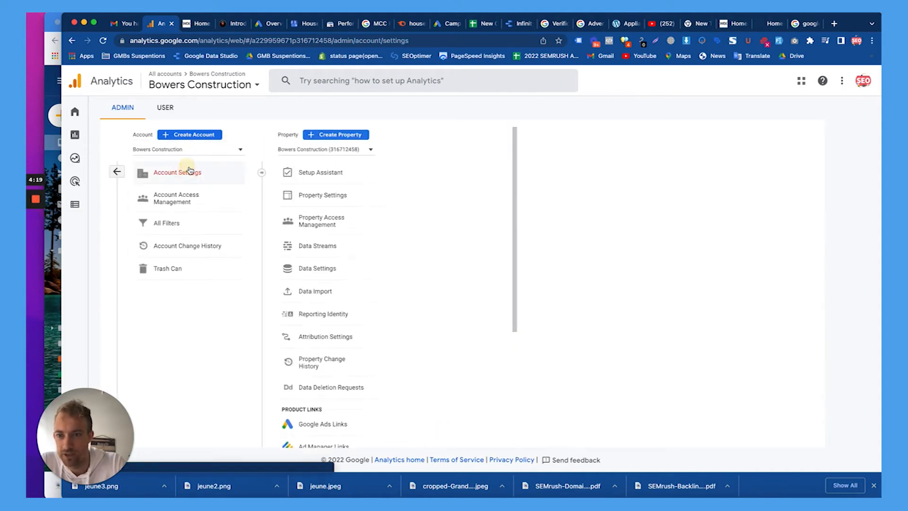
scroll(364, 243, "down", 1)
scroll(365, 243, "down", 6)
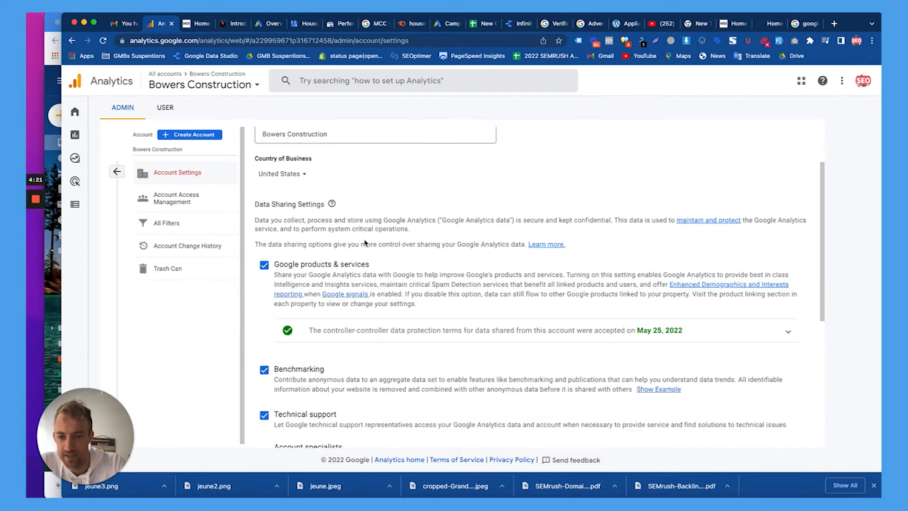
scroll(365, 243, "up", 7)
scroll(365, 243, "down", 7)
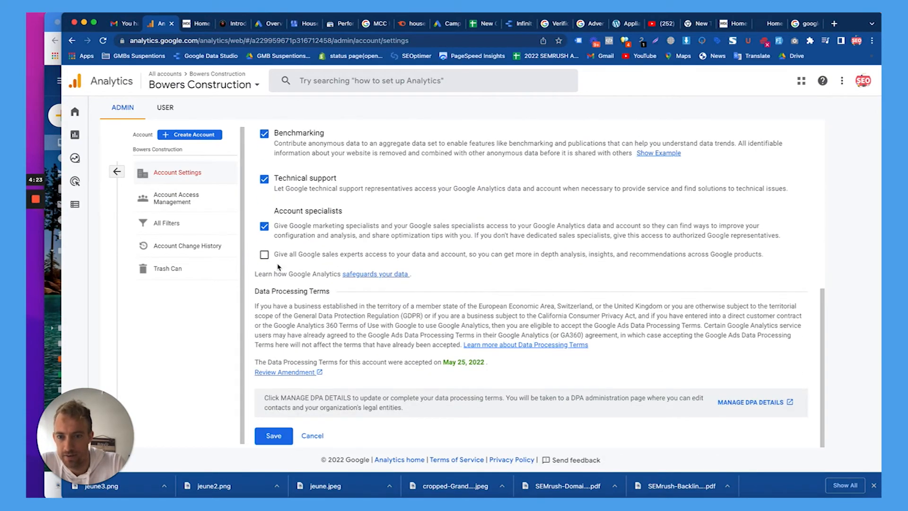
left_click(265, 254)
Review Account Access Management, then return to Admin and open the property list.
left_click(175, 202)
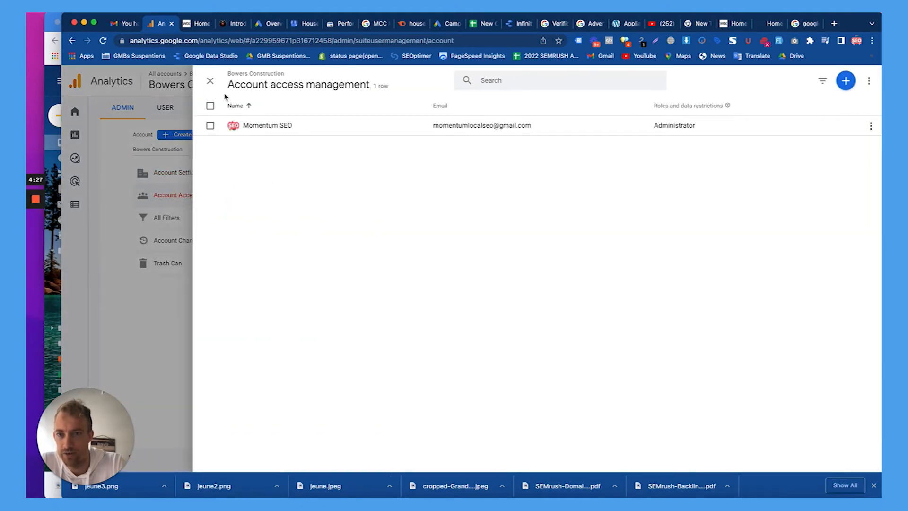
left_click(210, 81)
left_click(192, 173)
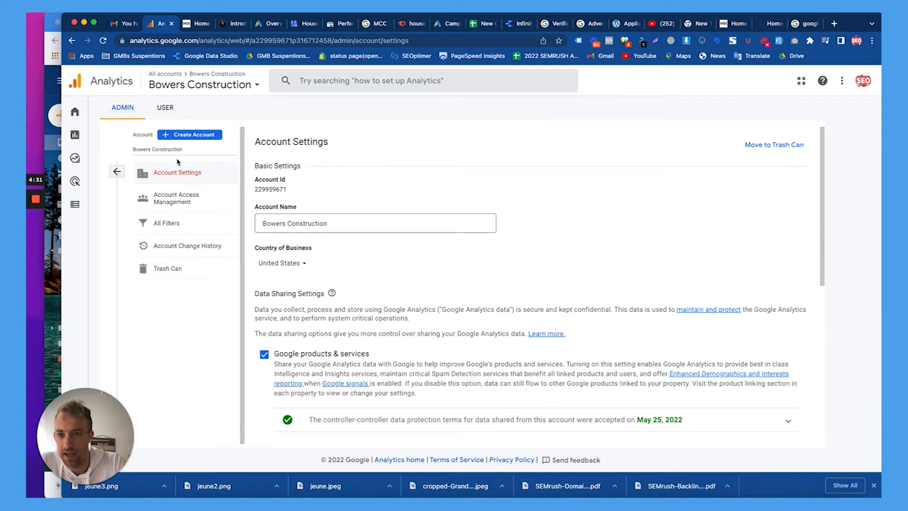
left_click(117, 171)
left_click(403, 151)
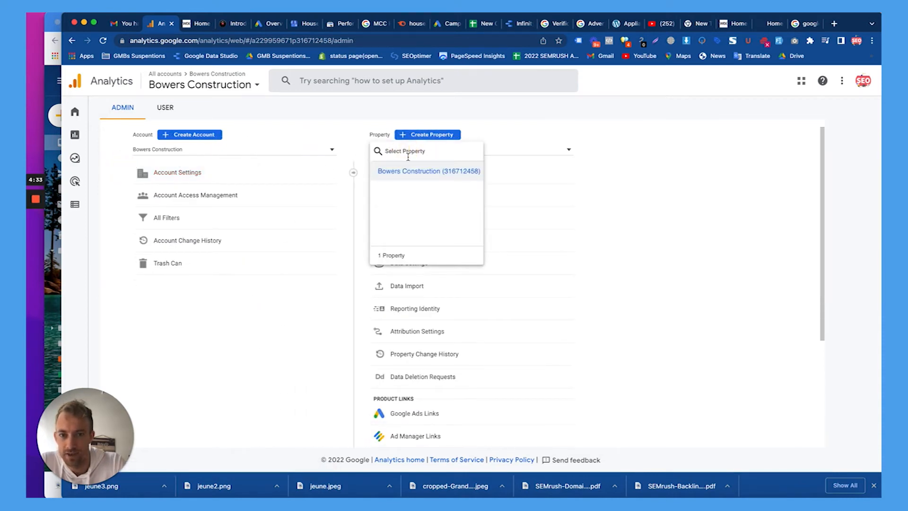
Browse the property's Setup Assistant, Data Streams filters and Property Access list.
left_click(522, 168)
left_click(463, 173)
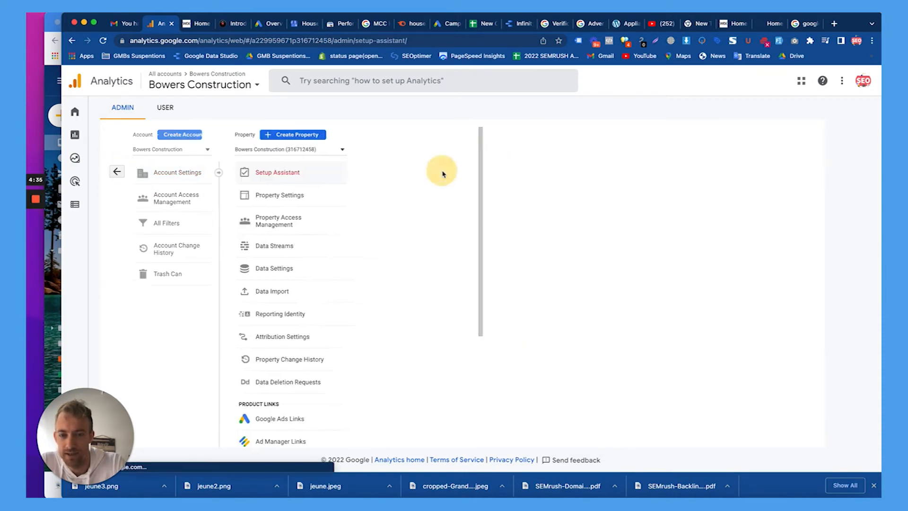
scroll(364, 223, "down", 1)
scroll(363, 223, "down", 1)
left_click(353, 237)
left_click(782, 232)
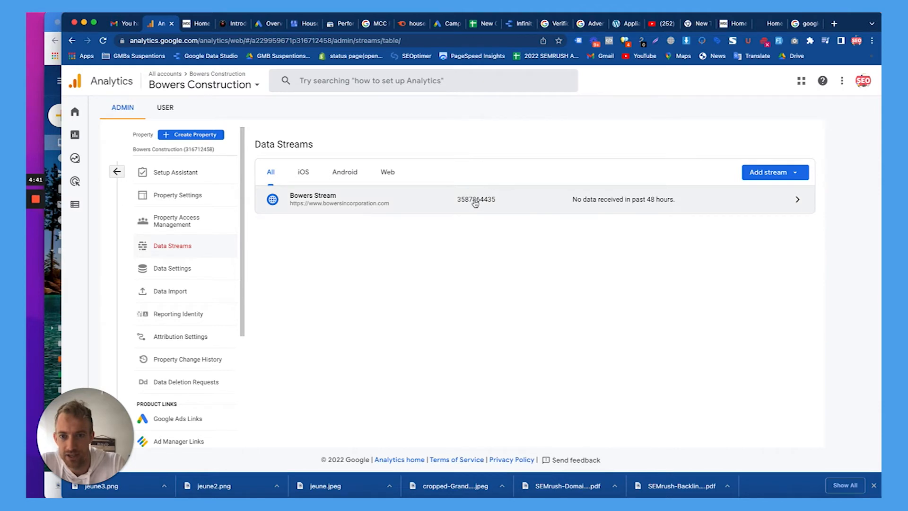
left_click(390, 173)
left_click(268, 174)
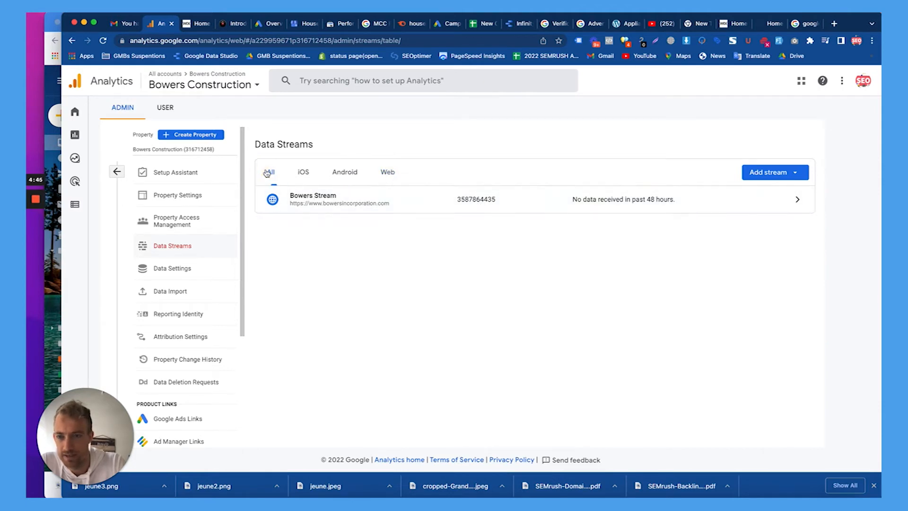
left_click(178, 223)
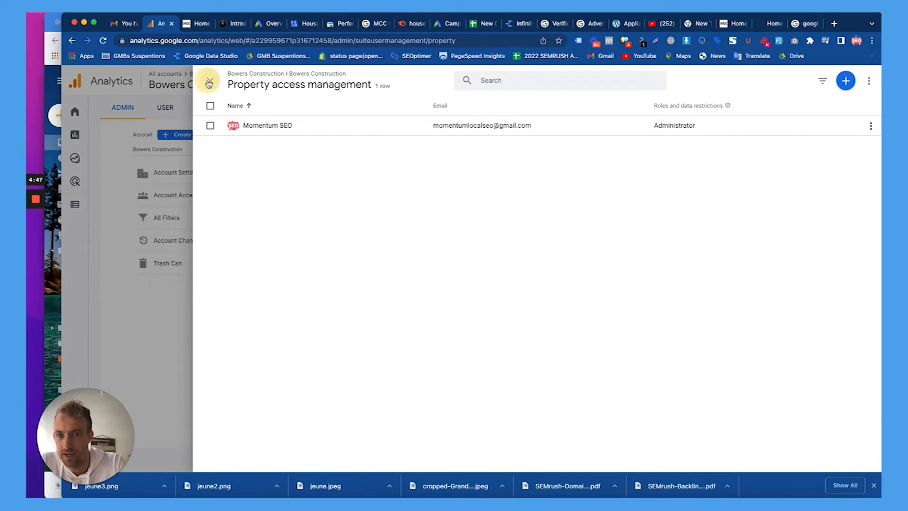
left_click(209, 80)
Copy property ID 316712458 in Property Settings and save.
left_click(449, 196)
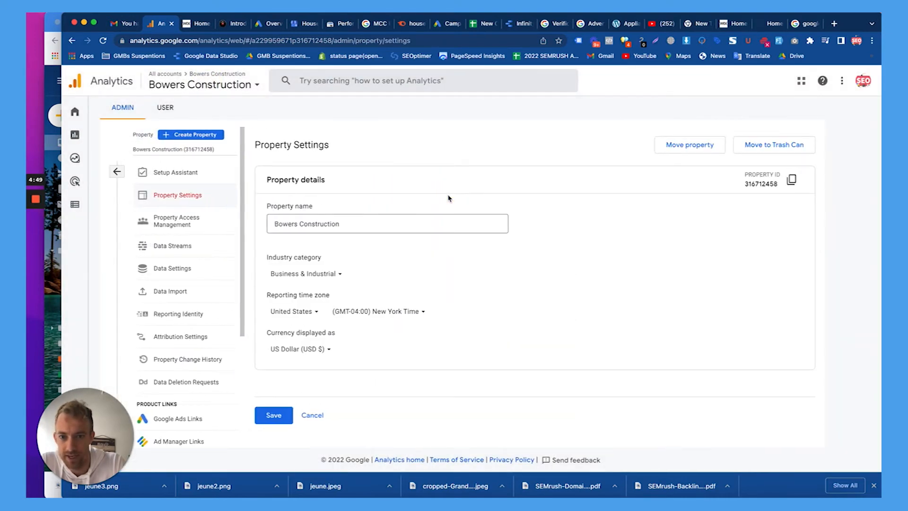
left_click(791, 179)
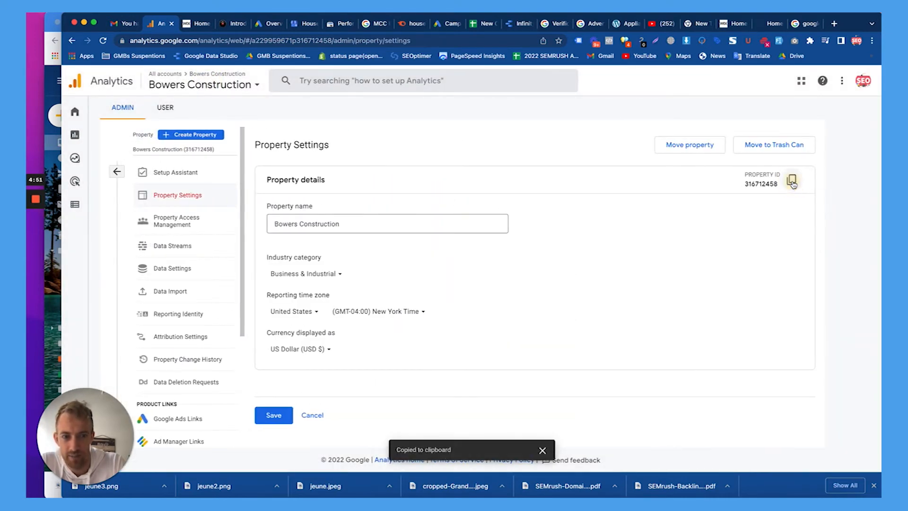
left_click(277, 415)
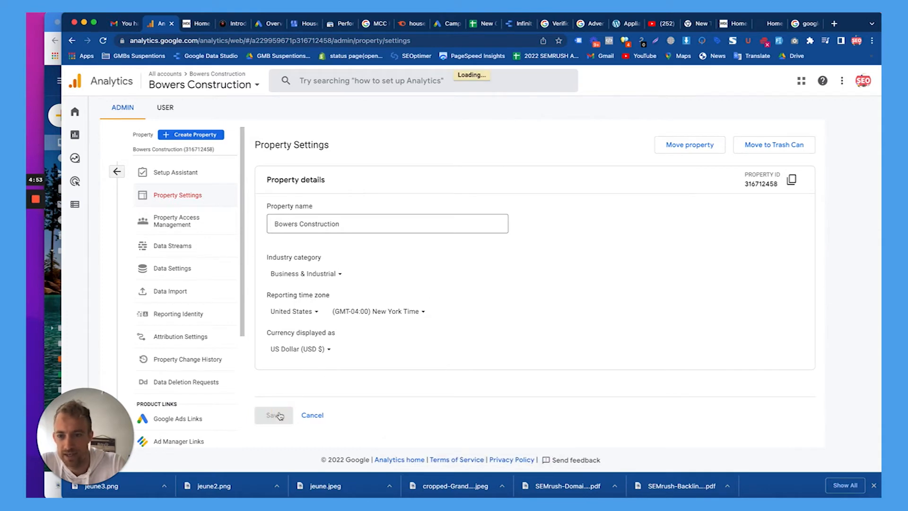
Browse Attribution, Reporting Identity, Data Import and Data Settings, then reopen Property Settings.
left_click(189, 336)
scroll(323, 295, "down", 3)
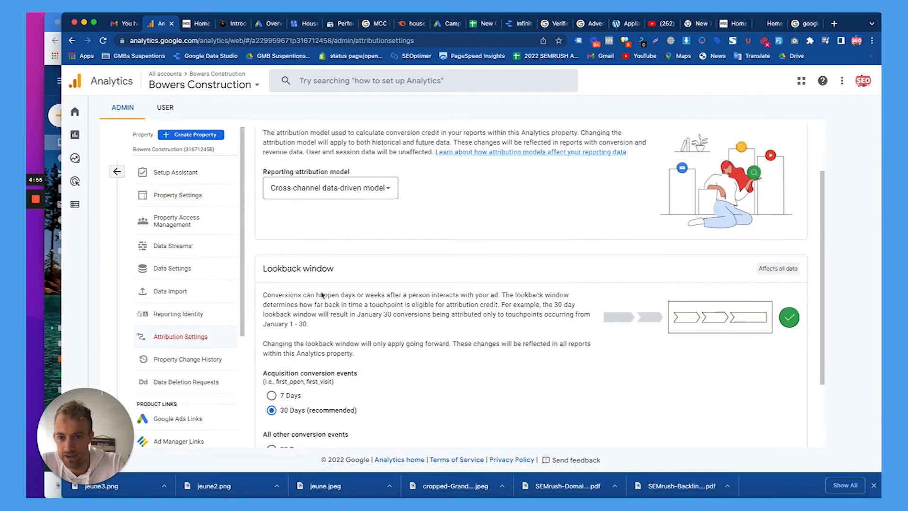
left_click(192, 316)
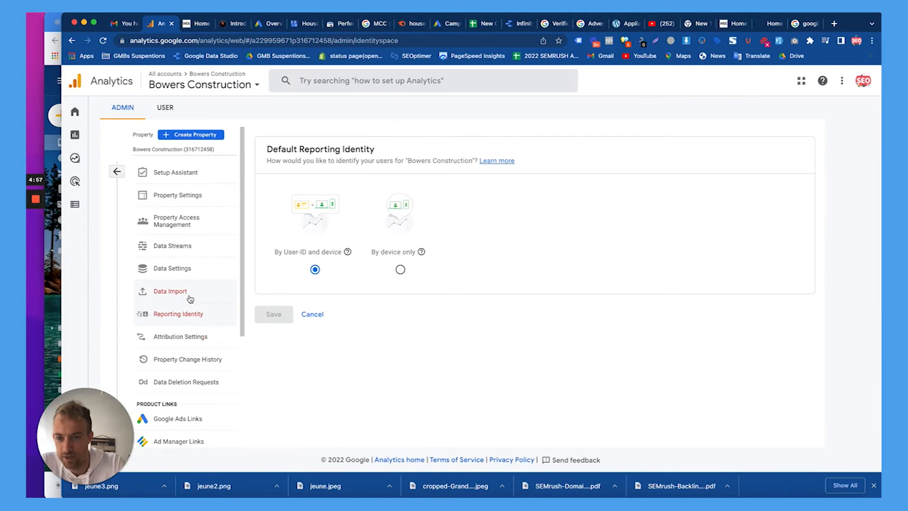
left_click(189, 297)
left_click(183, 270)
left_click(187, 245)
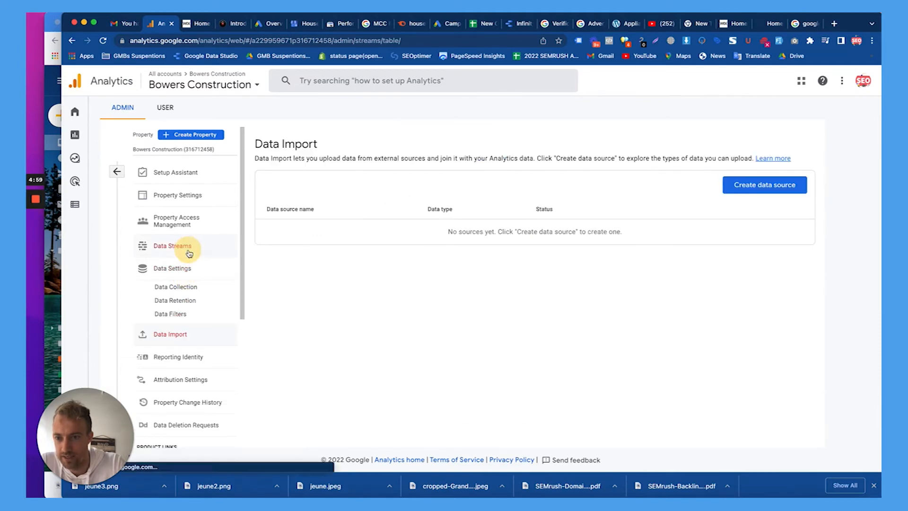
left_click(196, 201)
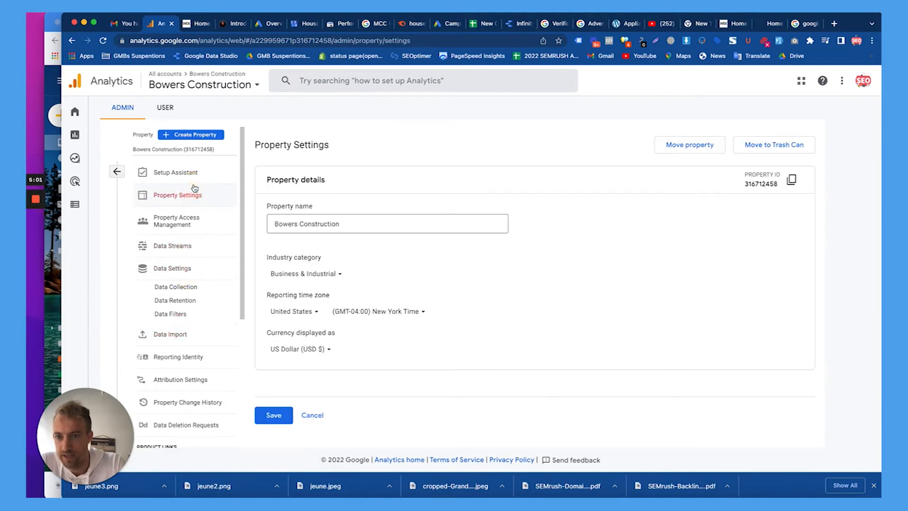
scroll(185, 238, "down", 5)
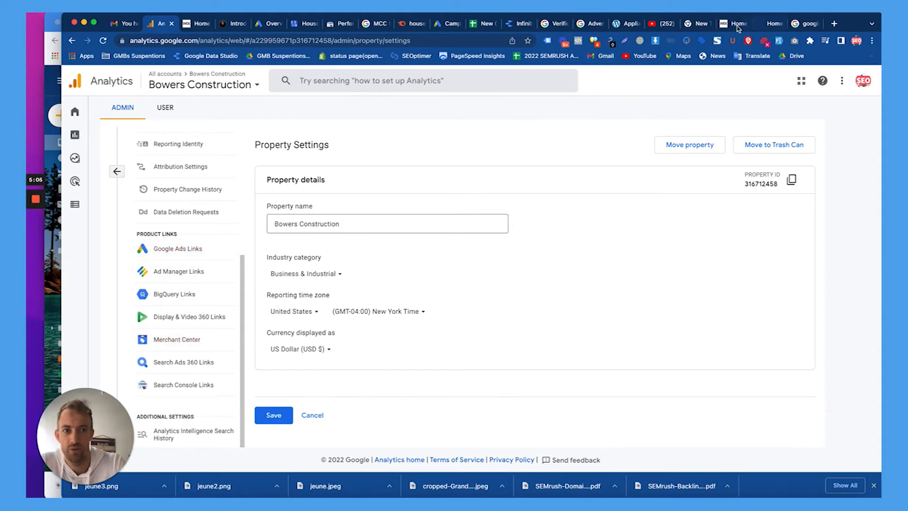
In the Bowers Construction Wix dashboard, go through Marketing & SEO to Marketing Integrations.
left_click(733, 23)
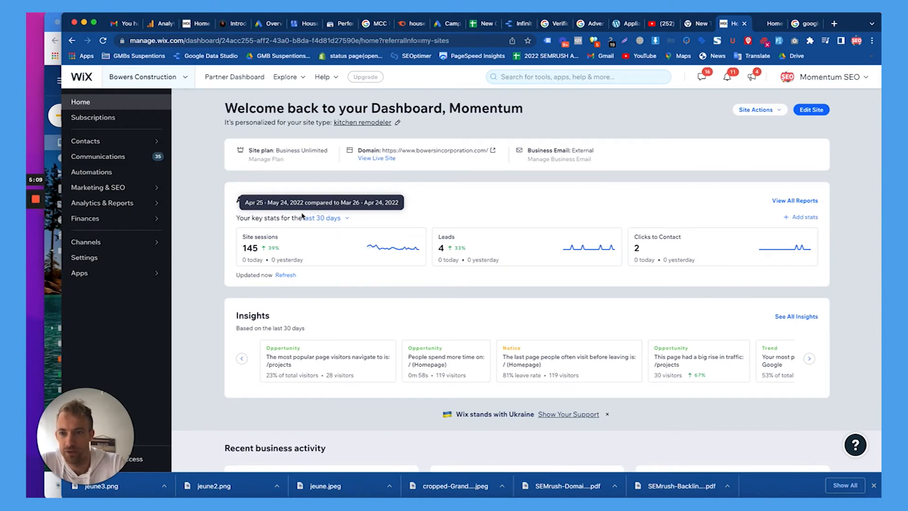
left_click(148, 188)
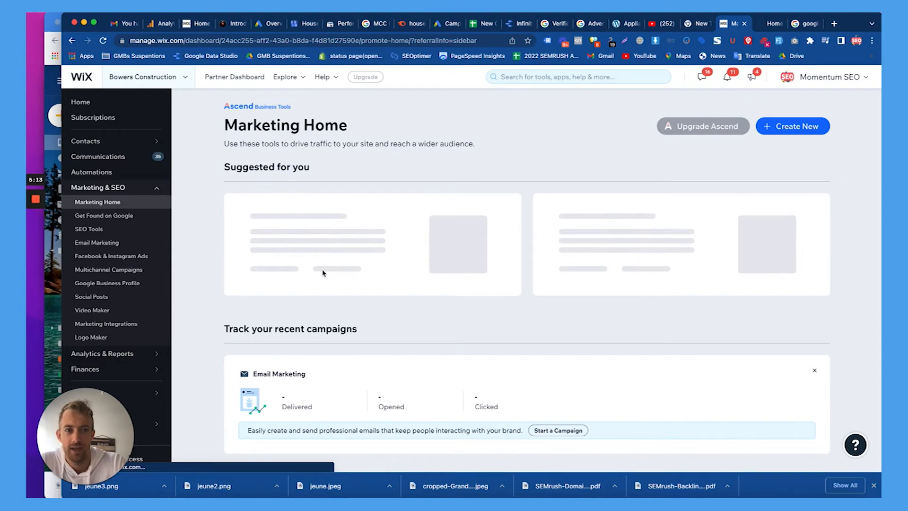
scroll(369, 257, "down", 6)
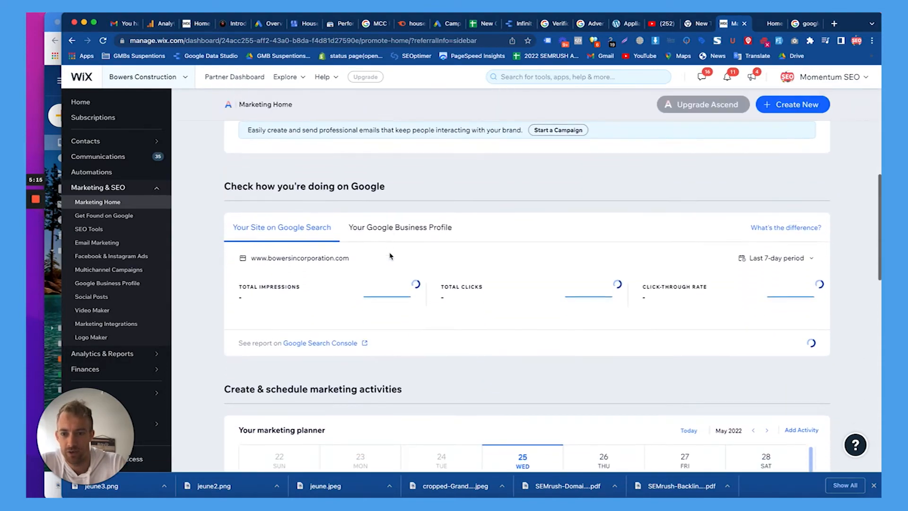
scroll(390, 256, "down", 15)
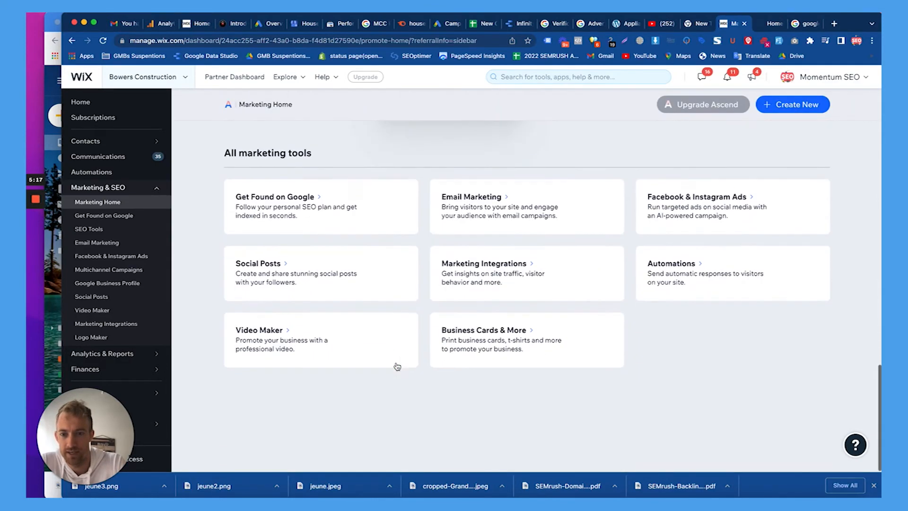
left_click(492, 274)
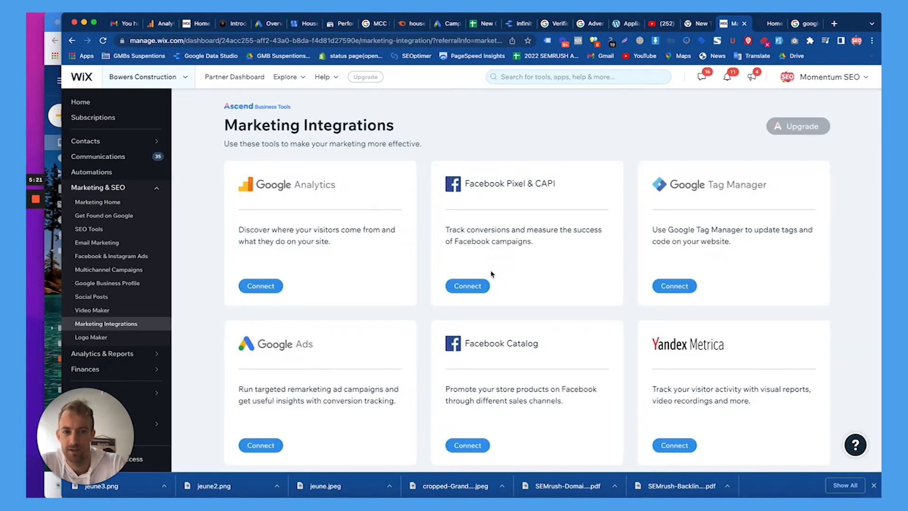
scroll(349, 249, "down", 1)
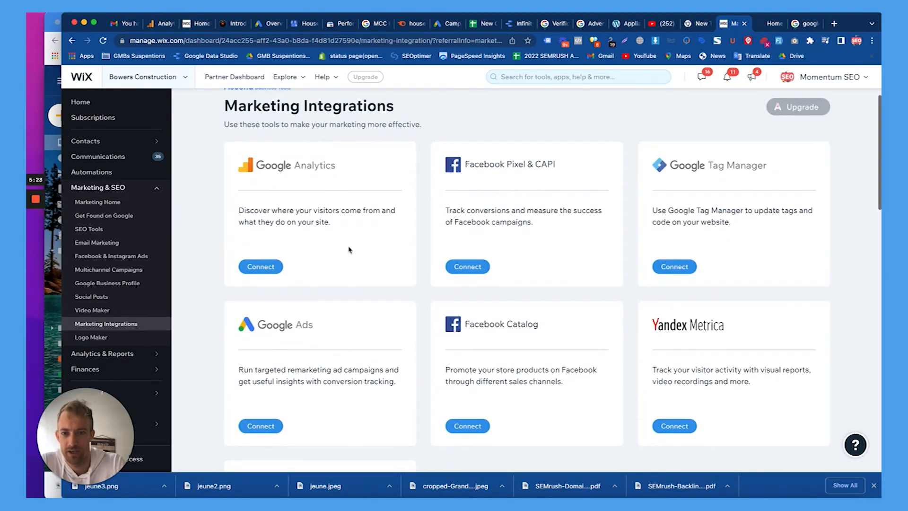
Open the Google Analytics integration and its Add Google Analytics ID form.
left_click(266, 267)
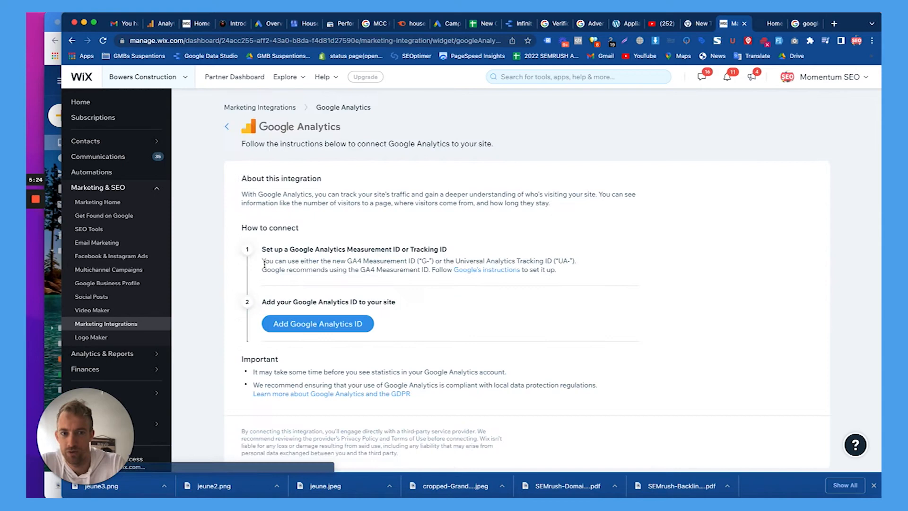
triple_click(313, 253)
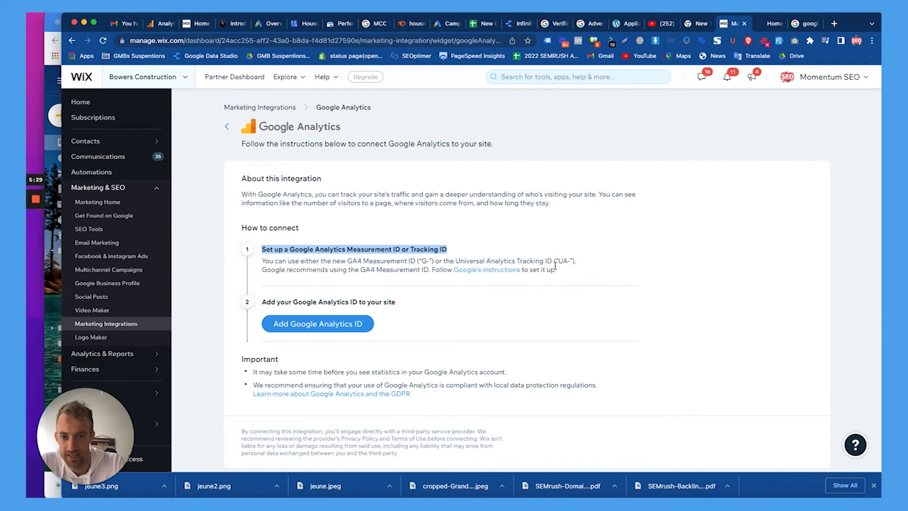
left_click(323, 328)
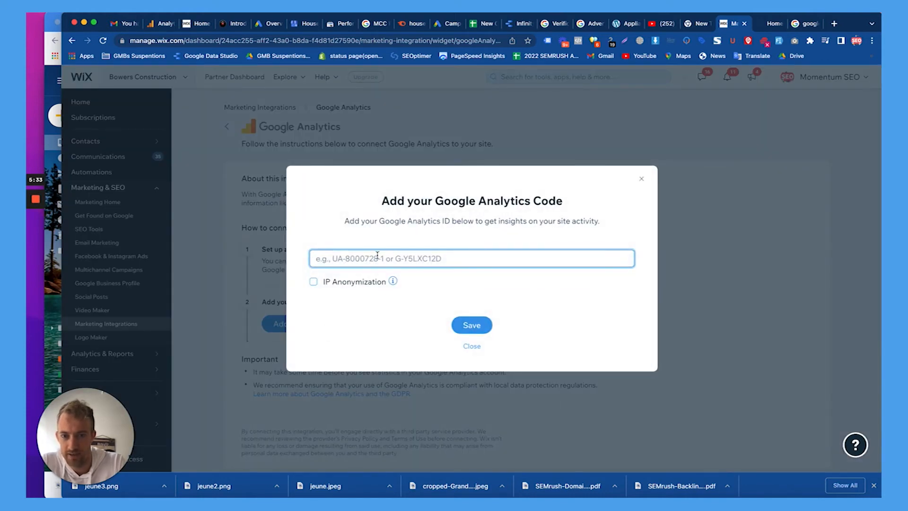
Enter UA-316712458 as the Google Analytics ID and try to save it.
key("super+v")
left_click_drag(354, 259, 316, 258)
key("BackSpace")
type("UA-")
key("super+v")
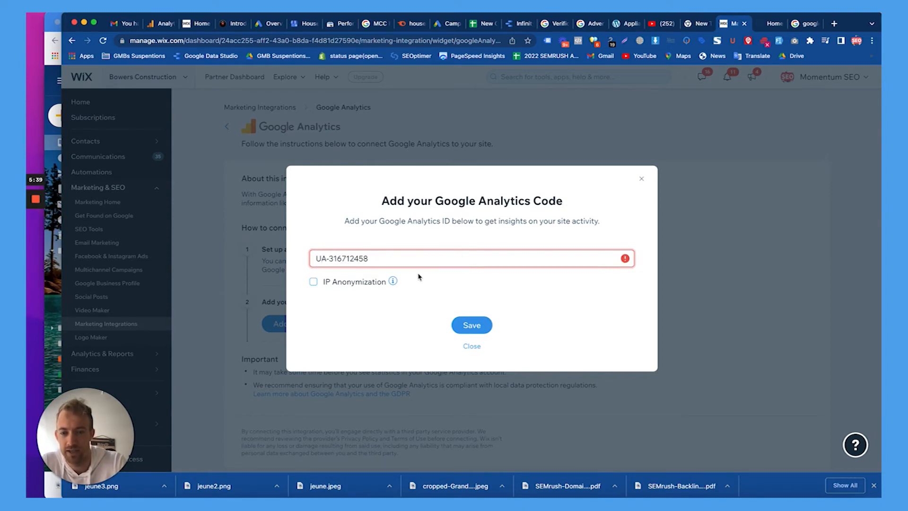
left_click(478, 326)
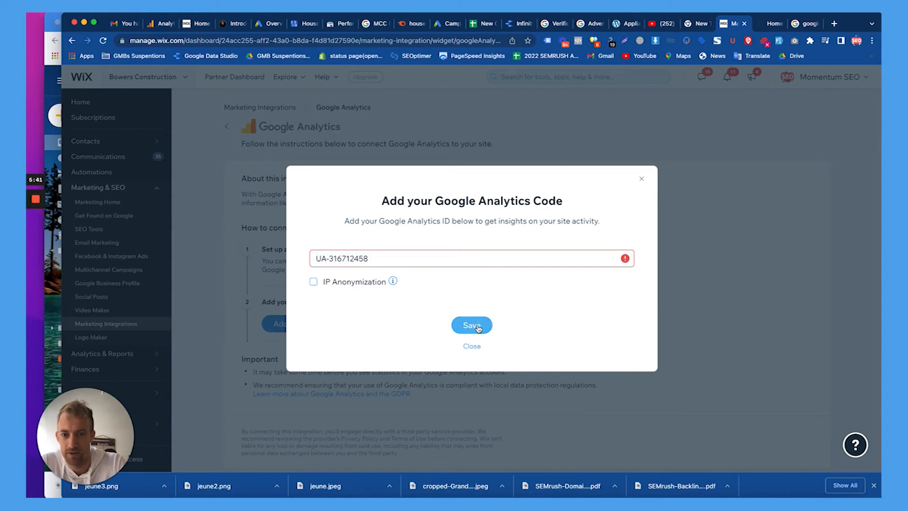
Reselect the flagged ID, then bring the Google Analytics admin window back to the front.
triple_click(379, 260)
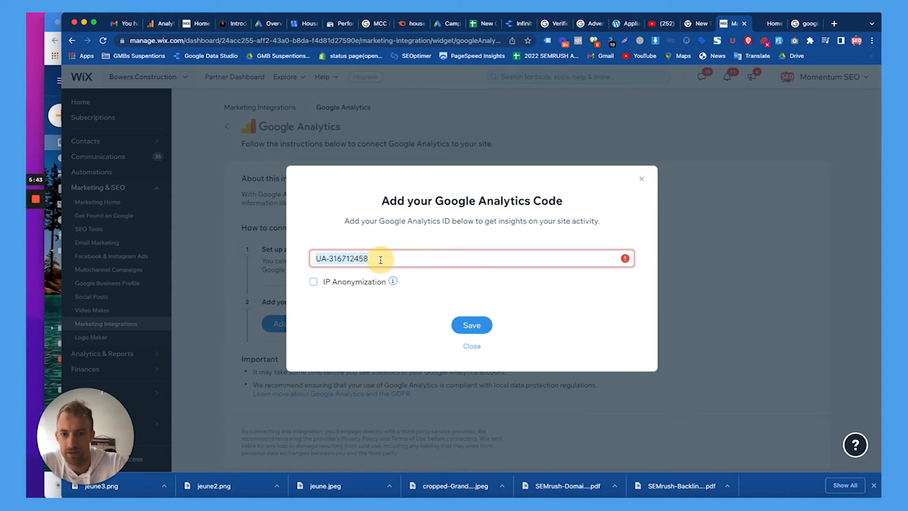
left_click(412, 258)
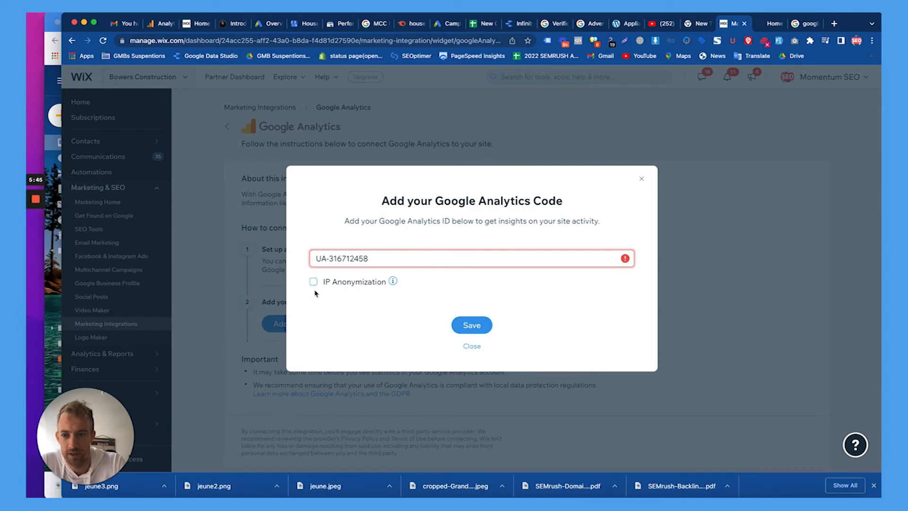
mouse_move(35, 224)
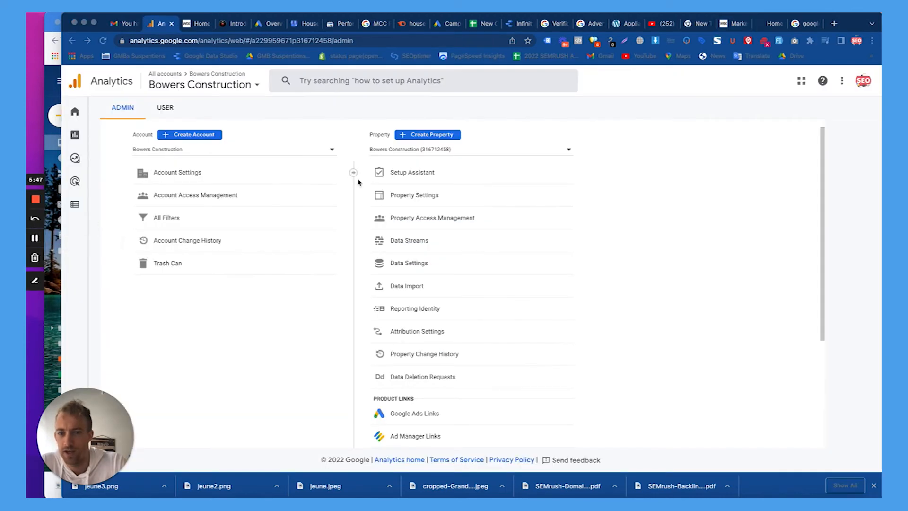
left_click(491, 145)
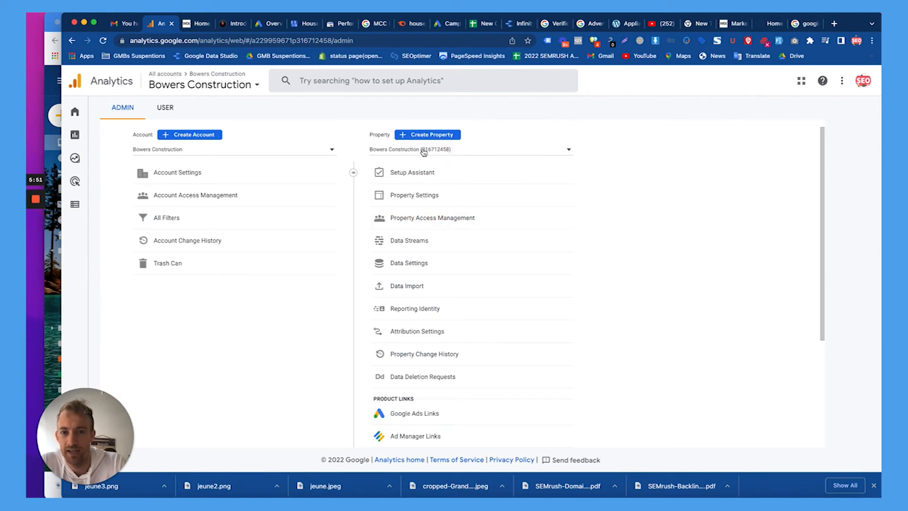
Start a new property named Bowers NEW with New York Time as its reporting time zone.
left_click(428, 134)
left_click(254, 284)
type("Bowers NEW")
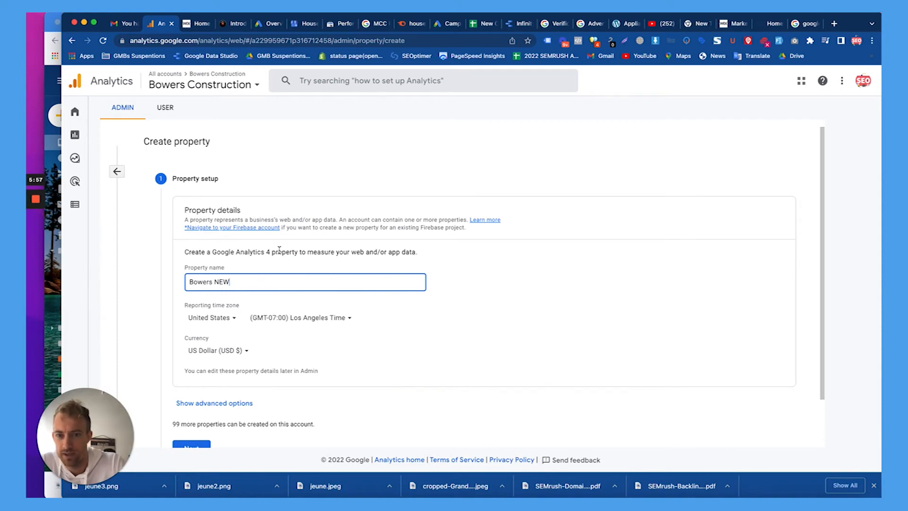
scroll(279, 255, "down", 1)
scroll(322, 279, "down", 1)
left_click(332, 273)
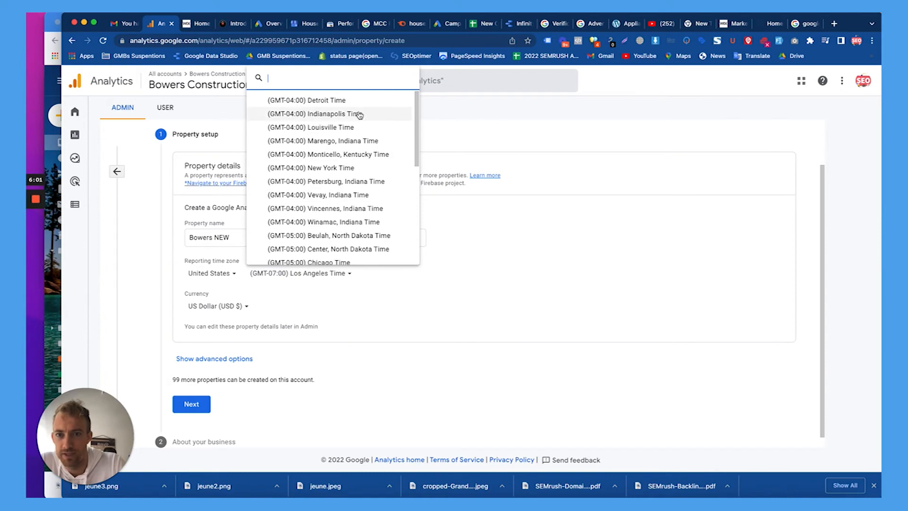
left_click(348, 168)
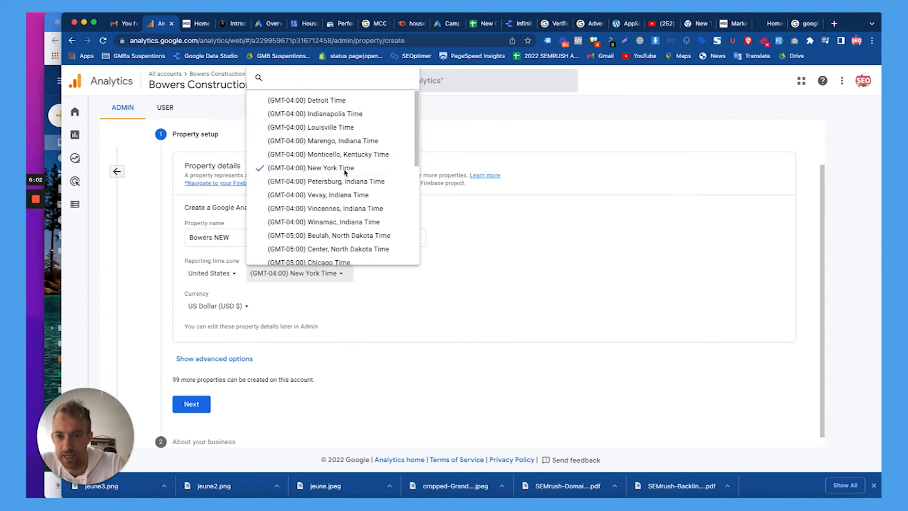
left_click(213, 360)
scroll(222, 369, "down", 2)
double_click(285, 299)
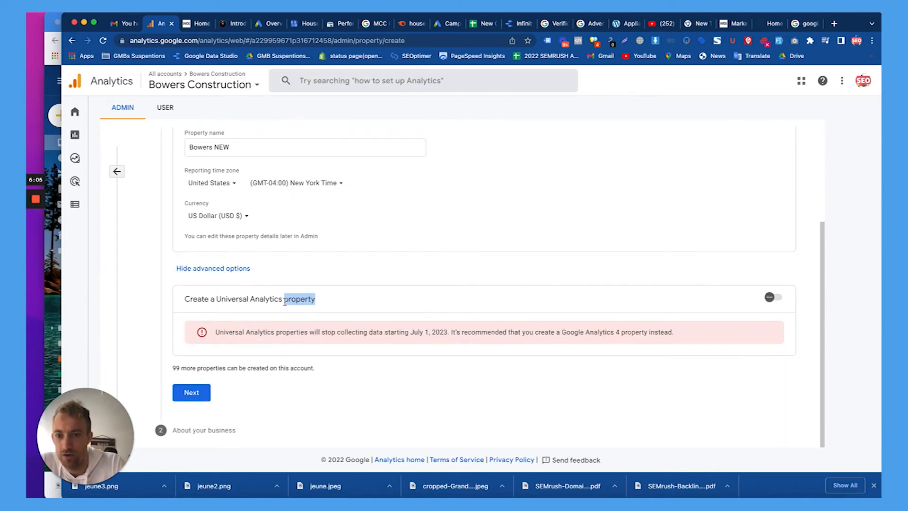
triple_click(285, 298)
left_click(773, 297)
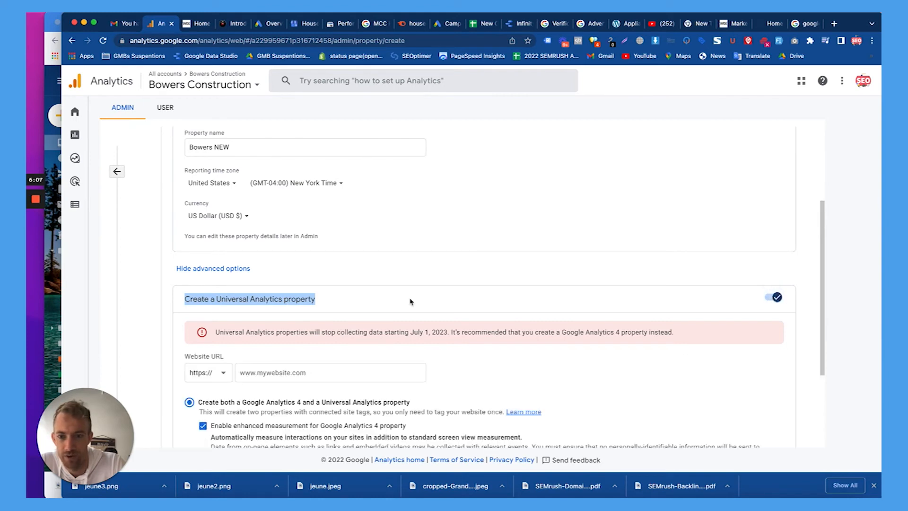
scroll(412, 300, "down", 2)
left_click(334, 294)
type("https://www.bowersincorporation.com/")
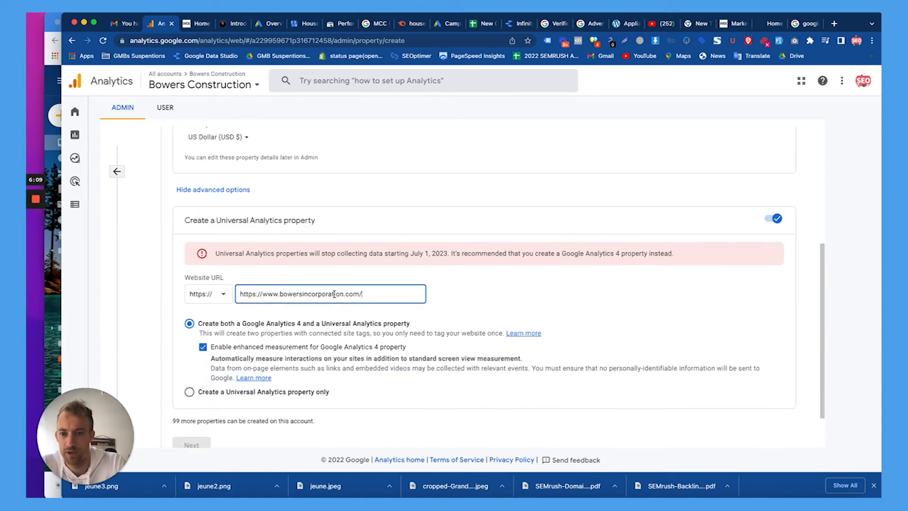
left_click_drag(262, 294, 239, 294)
key("BackSpace")
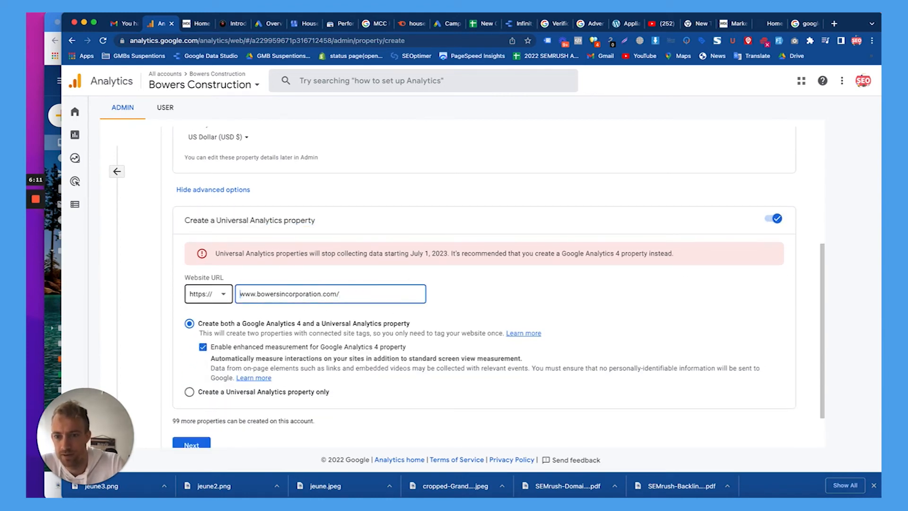
scroll(282, 314, "down", 1)
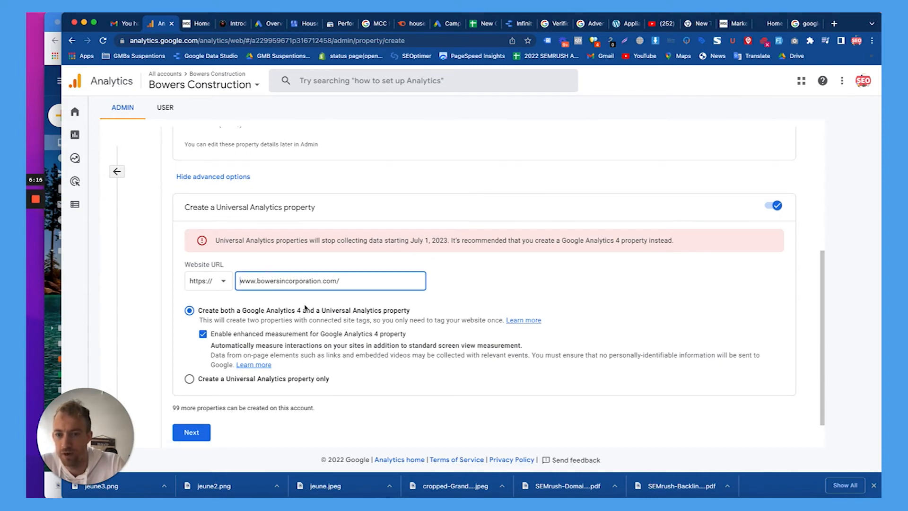
left_click(190, 379)
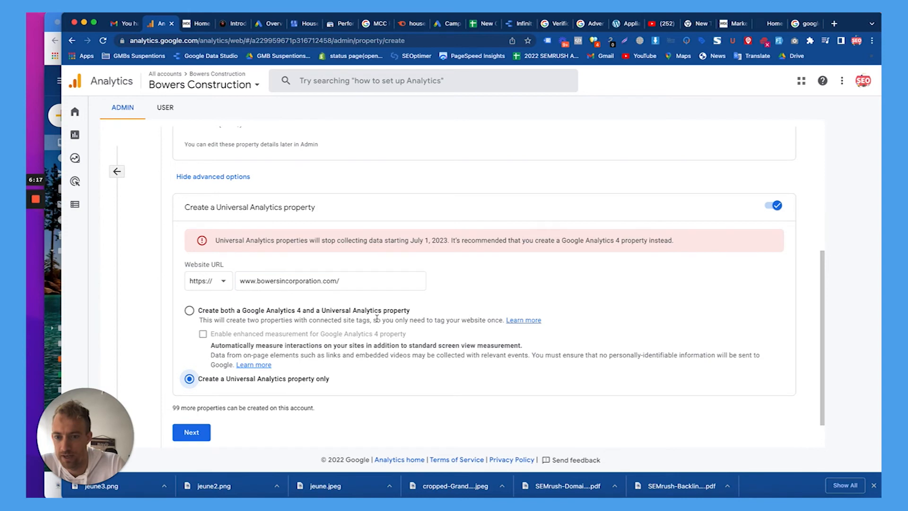
Set the business industry category to Business & Industrial.
scroll(377, 318, "down", 1)
left_click(208, 390)
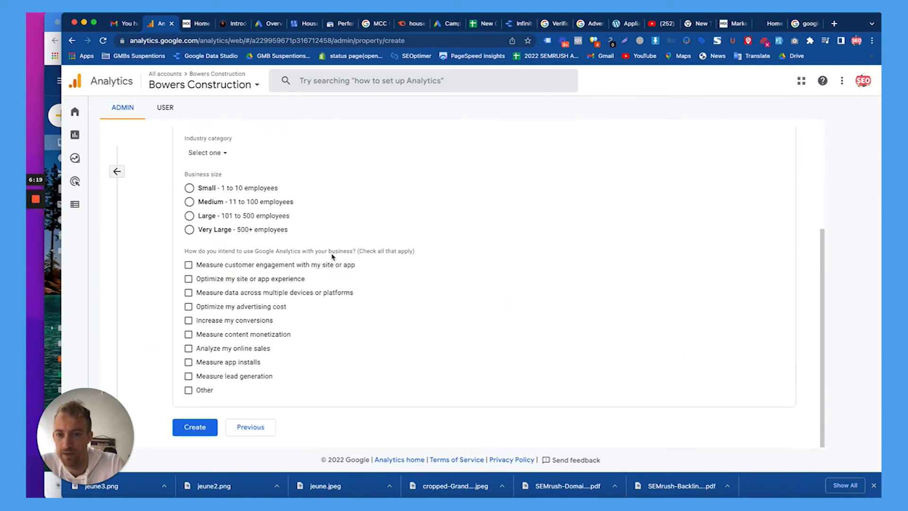
left_click(205, 301)
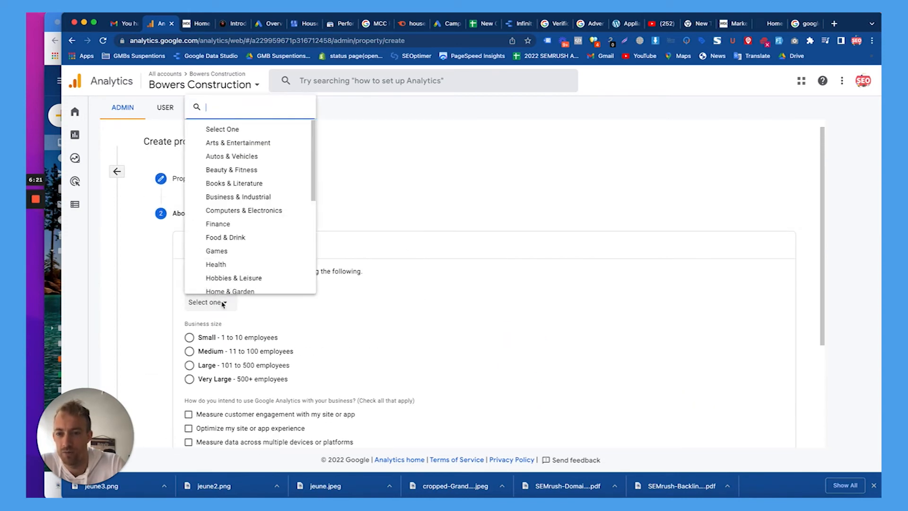
left_click(256, 197)
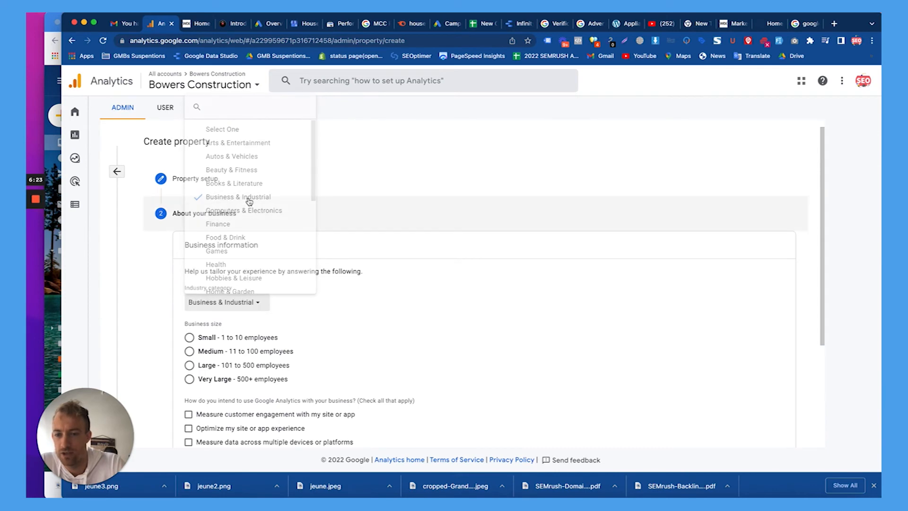
Choose Small size, tick engagement, multi-device and content monetization goals, and create the property.
scroll(319, 295, "down", 2)
left_click(237, 264)
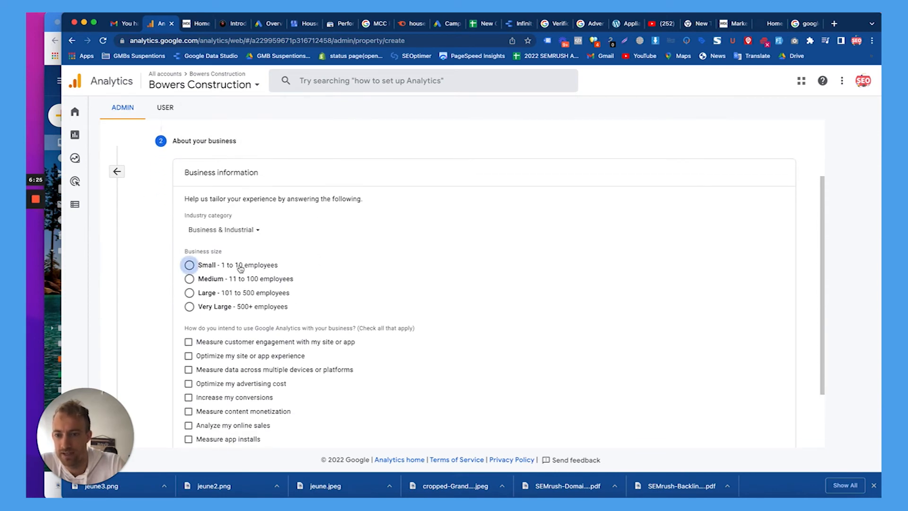
left_click(231, 349)
left_click(222, 371)
left_click(217, 411)
scroll(219, 414, "down", 2)
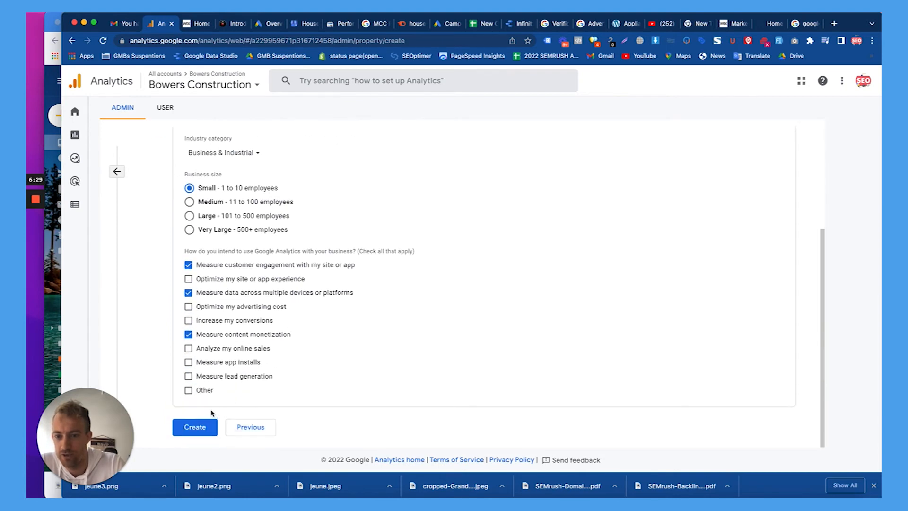
left_click(195, 427)
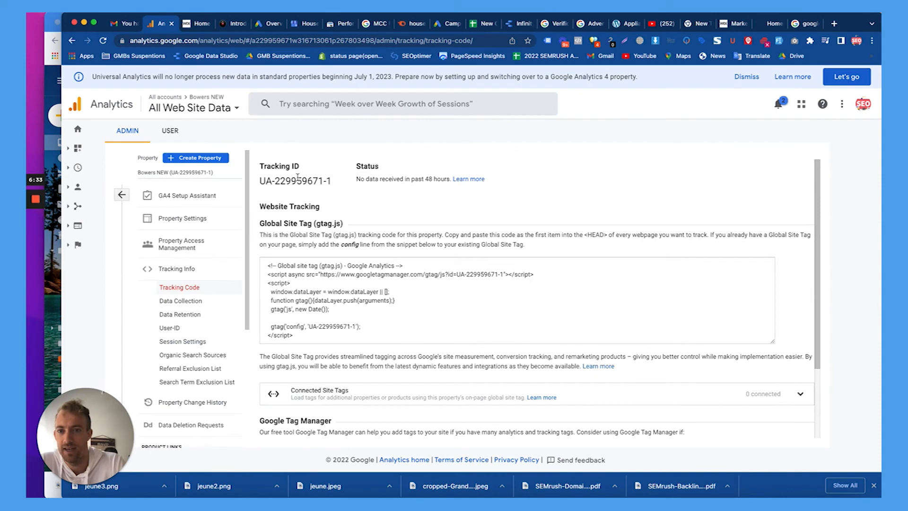
Select Bowers NEW's UA tracking ID on the Tracking Code page for copying.
triple_click(297, 177)
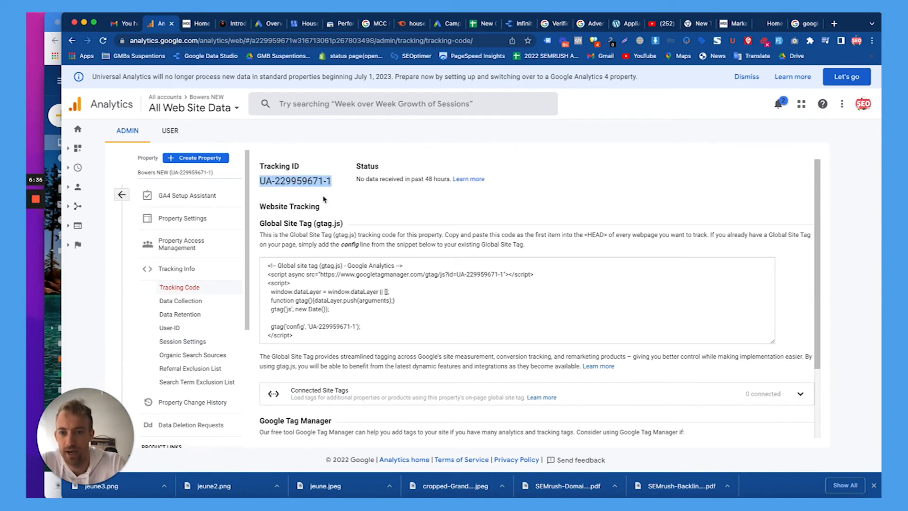
scroll(325, 199, "down", 2)
left_click(334, 224)
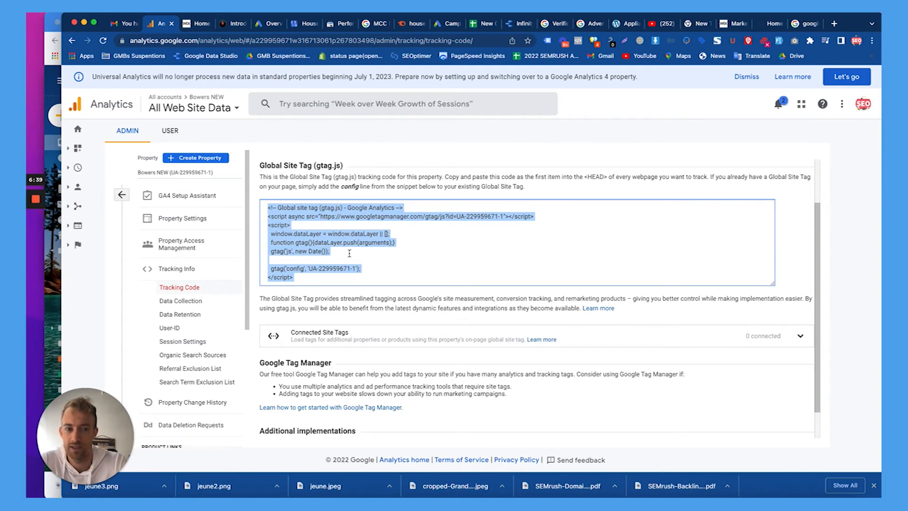
scroll(349, 253, "down", 1)
scroll(316, 206, "up", 3)
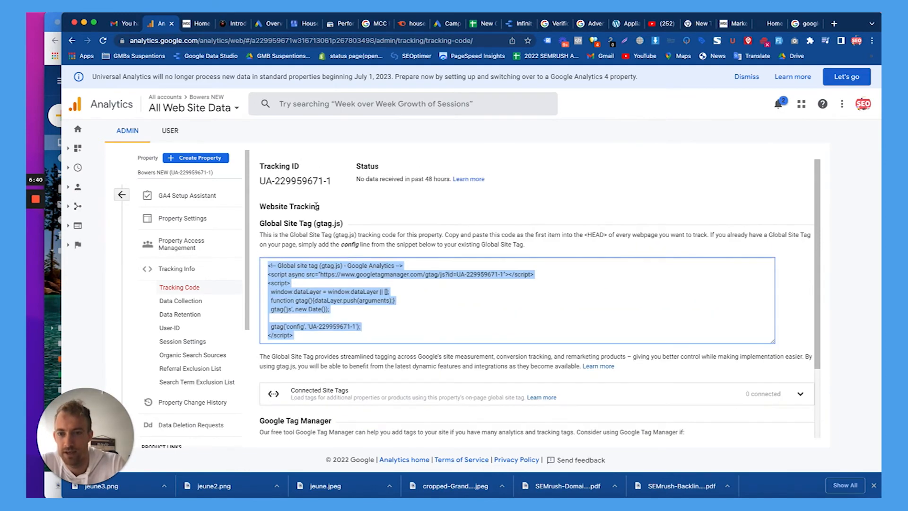
triple_click(304, 182)
key("super+c")
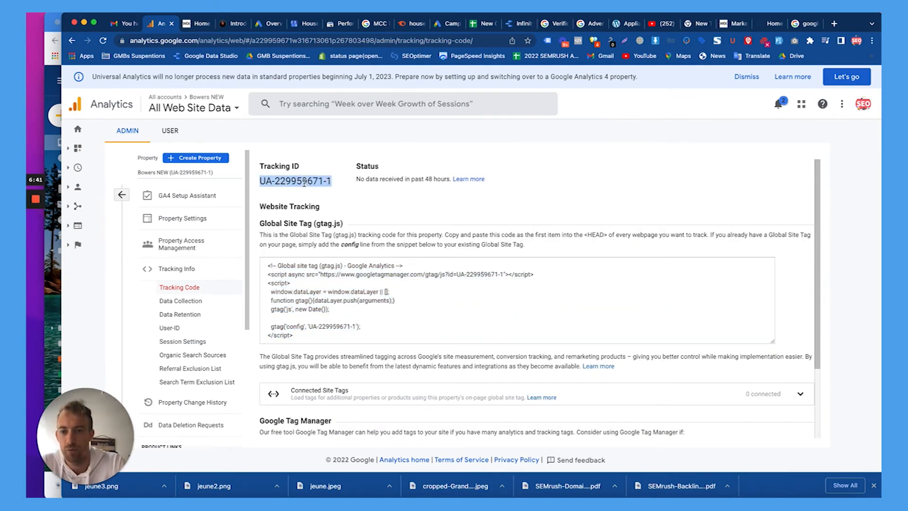
Switch the admin view to the Bowers NEW property, then return to the Wix setup page.
left_click(121, 194)
left_click(417, 173)
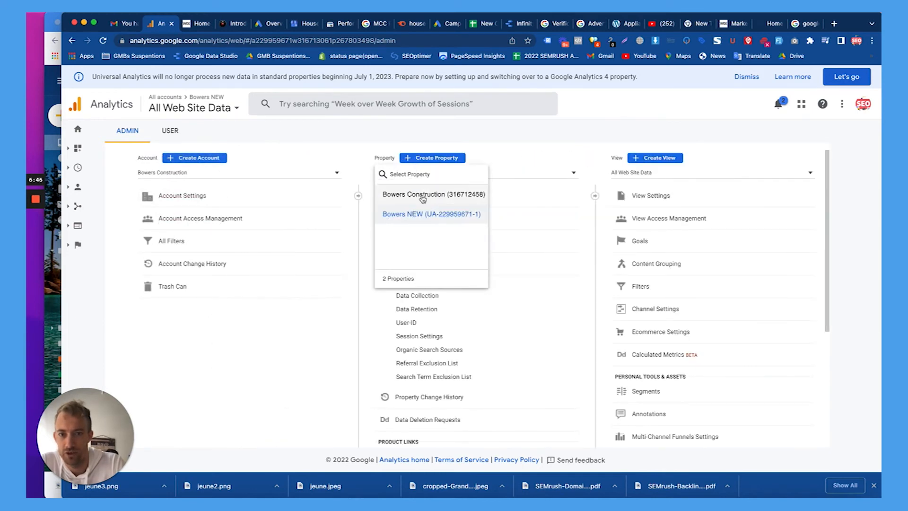
left_click(446, 223)
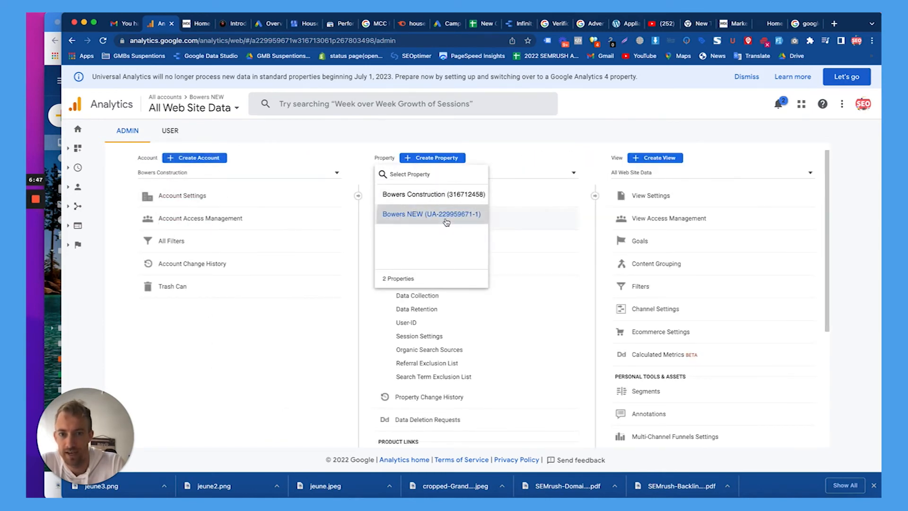
left_click(701, 23)
left_click(710, 23)
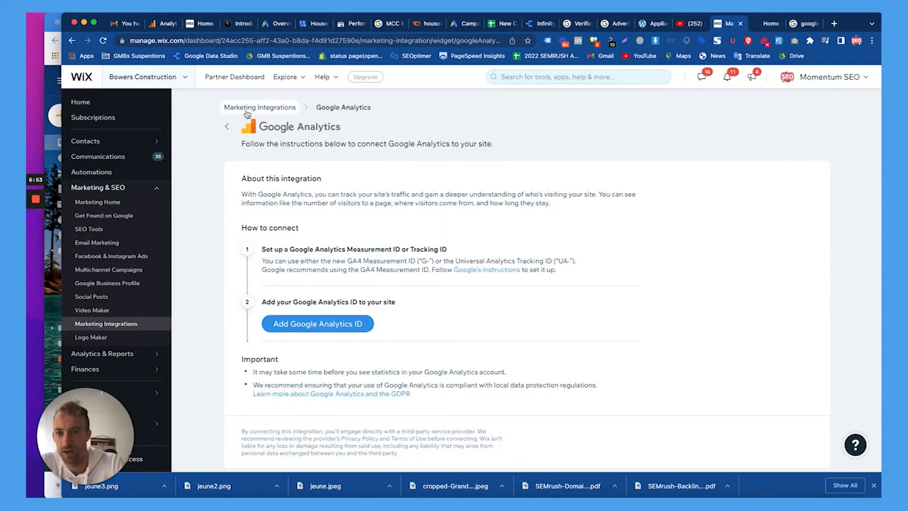
Paste Bowers NEW's UA tracking ID into Wix's Google Analytics integration and save it.
mouse_move(146, 188)
left_click(268, 107)
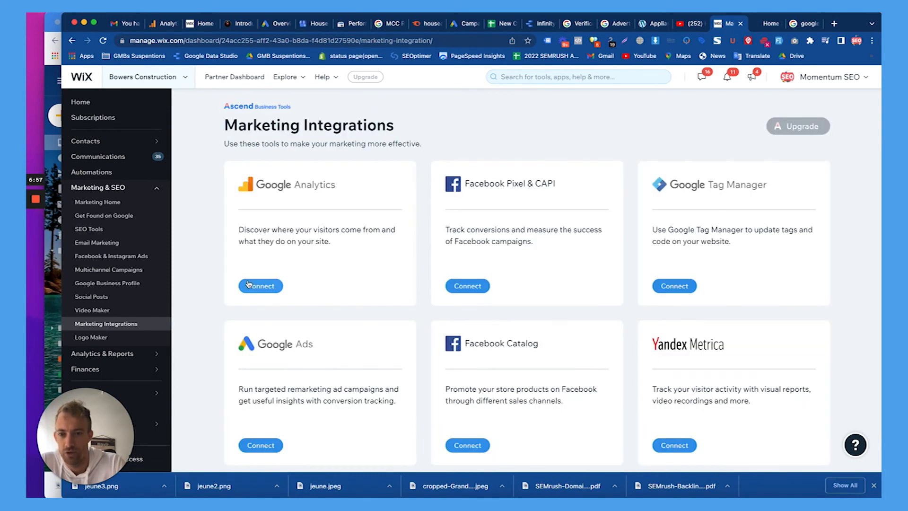
left_click(261, 286)
left_click(295, 325)
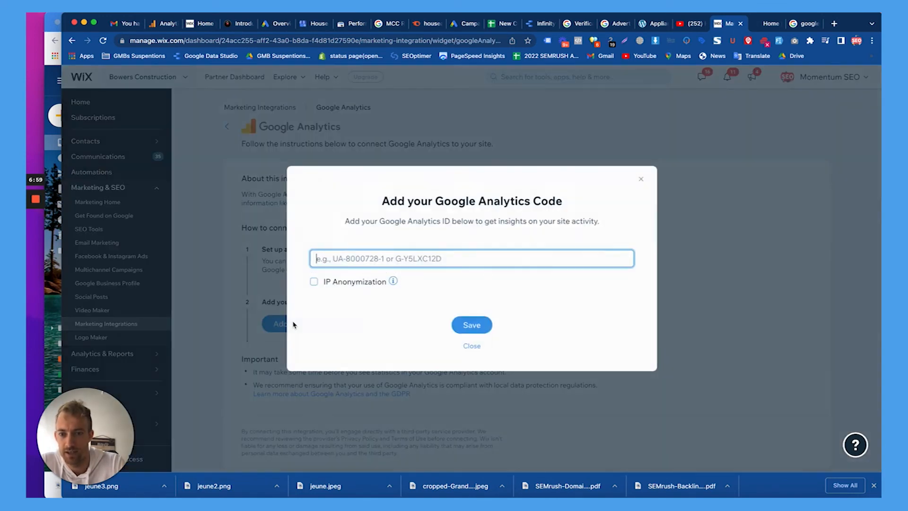
key("super+v")
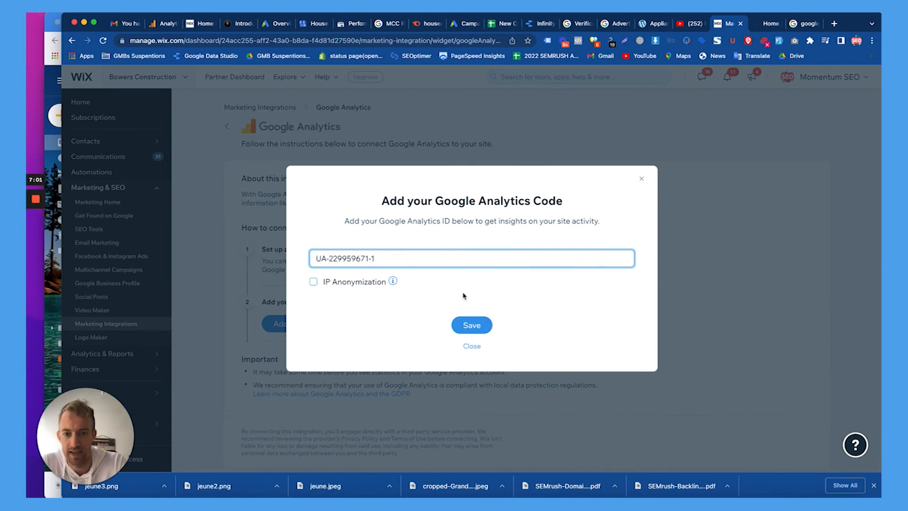
left_click(471, 325)
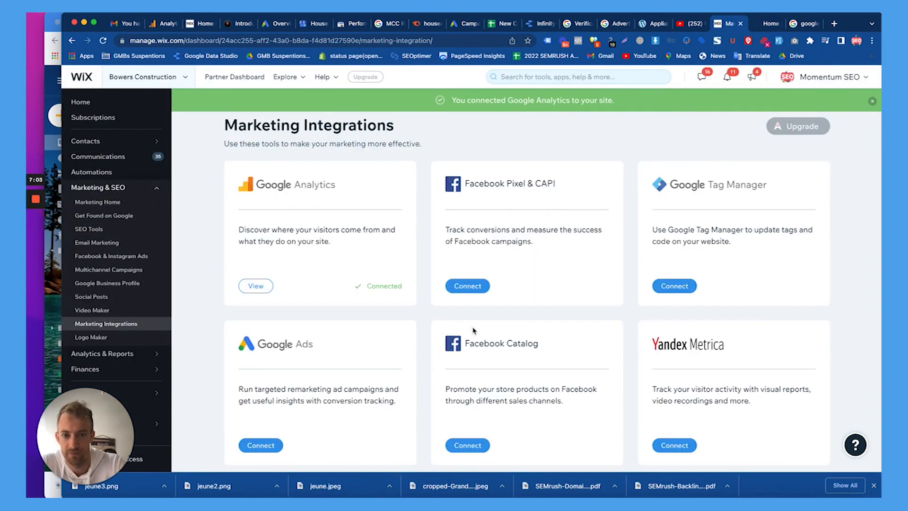
scroll(357, 248, "down", 1)
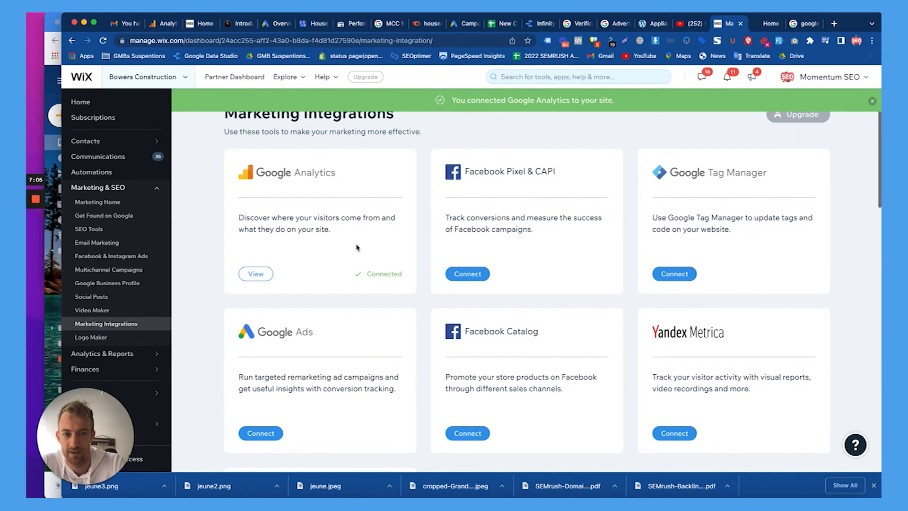
scroll(358, 247, "down", 6)
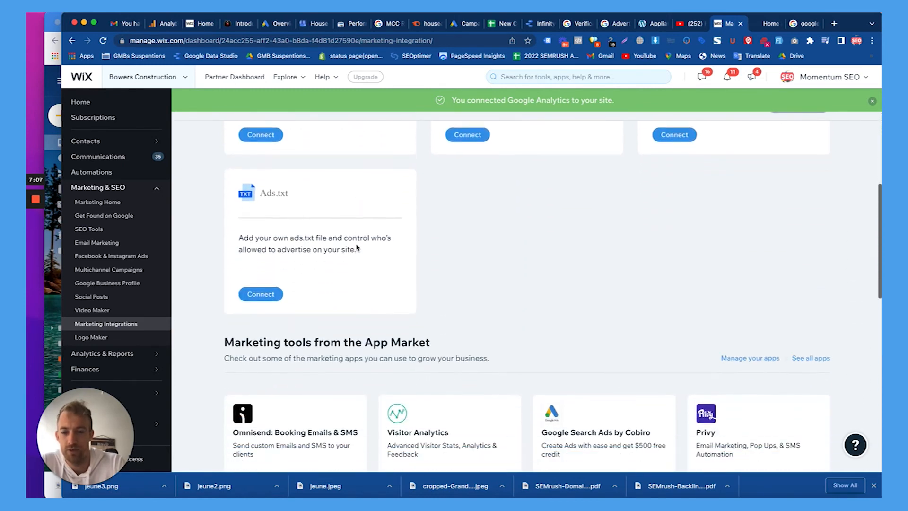
scroll(357, 248, "down", 5)
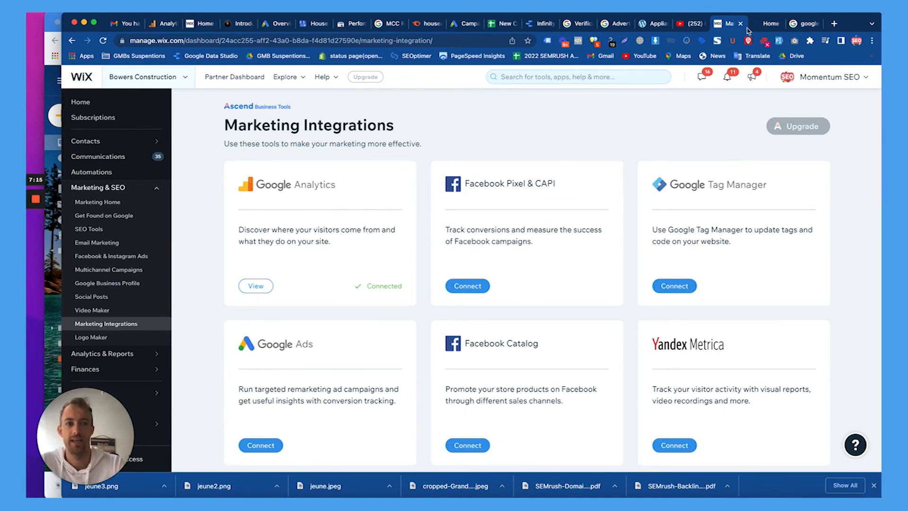
Return to Google Analytics and open Bowers NEW's Audience Overview report.
left_click(165, 25)
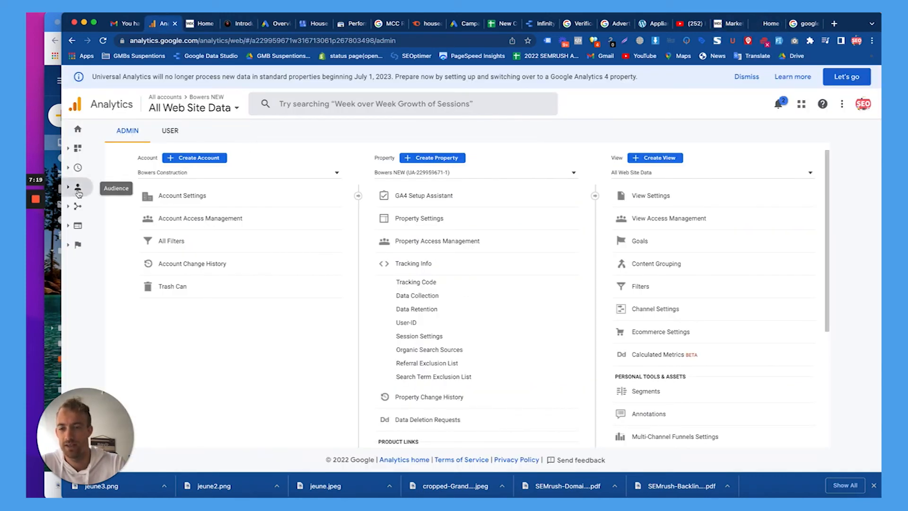
left_click(725, 25)
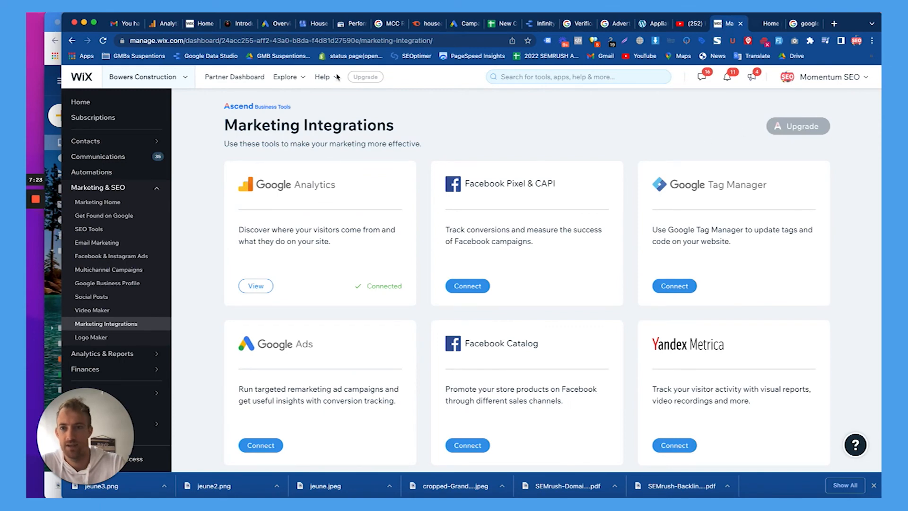
left_click(162, 24)
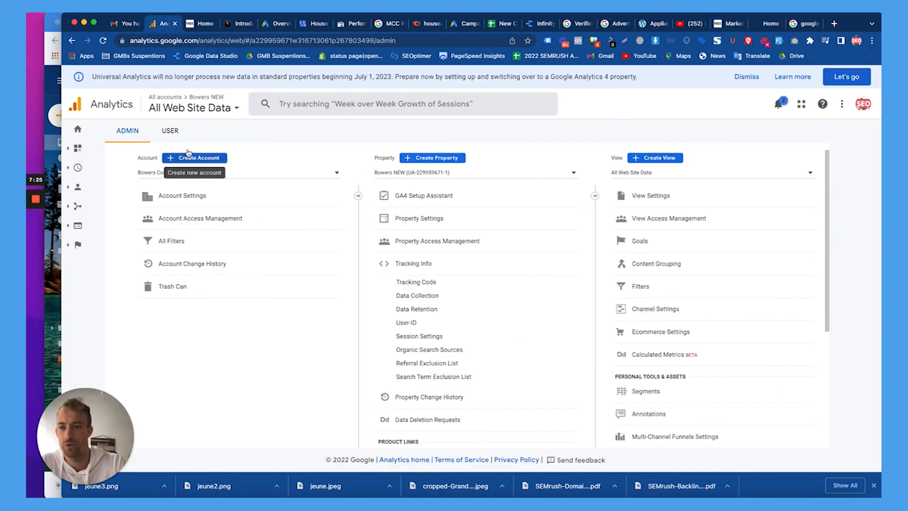
left_click(78, 187)
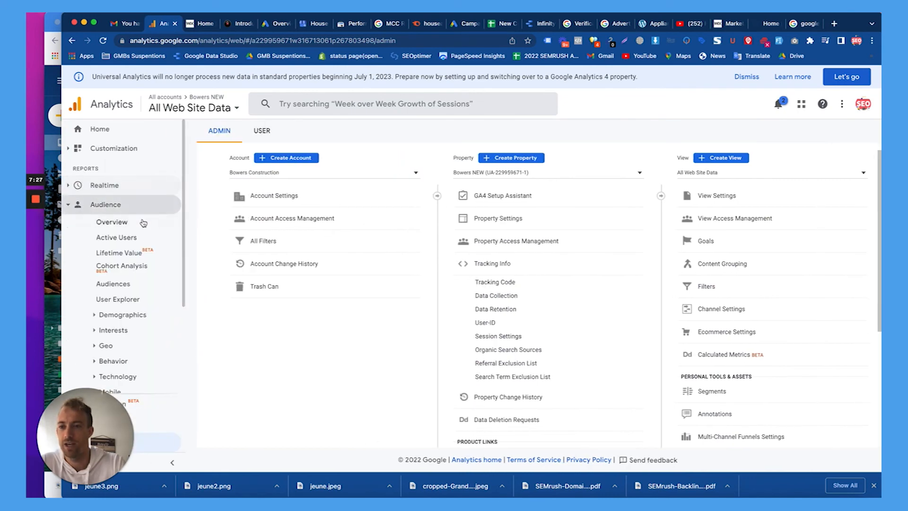
left_click(144, 221)
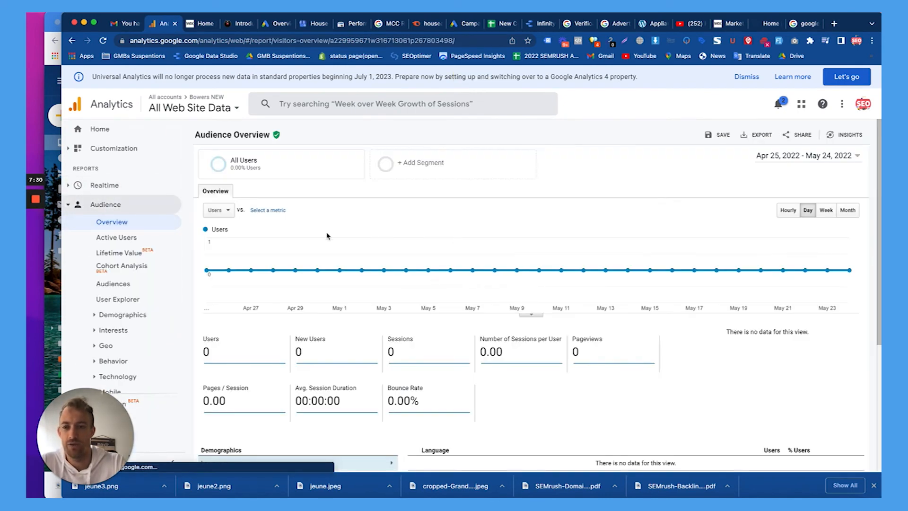
Check the Home report showing 0 users, then bring the live Bowers Construction site forward.
scroll(563, 211, "down", 1)
left_click(102, 131)
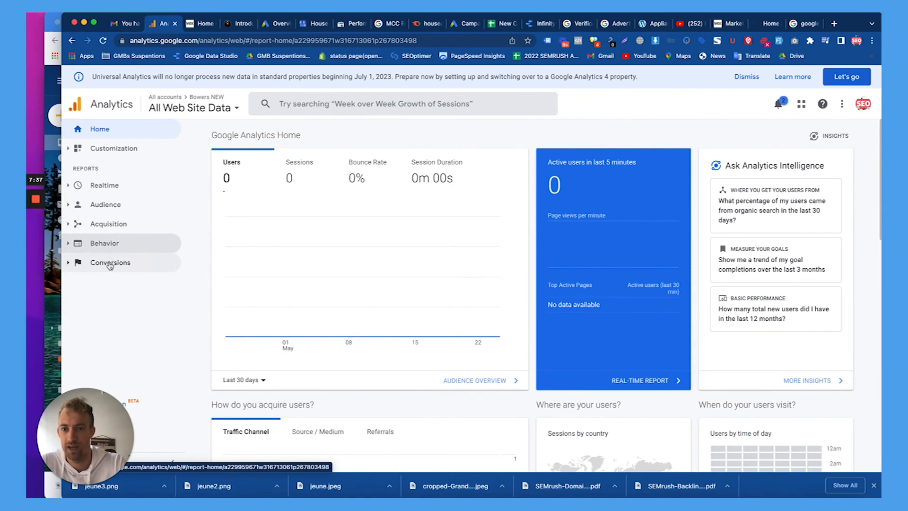
scroll(290, 193, "down", 10)
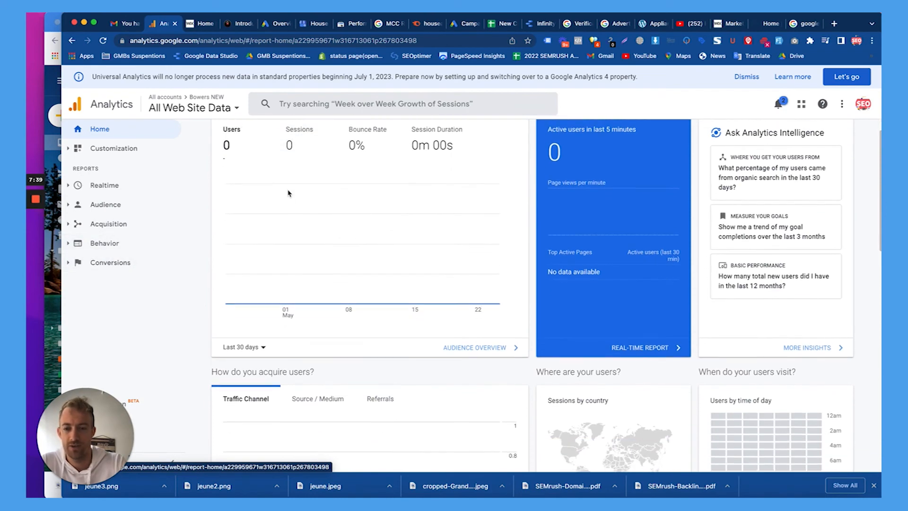
scroll(289, 193, "up", 10)
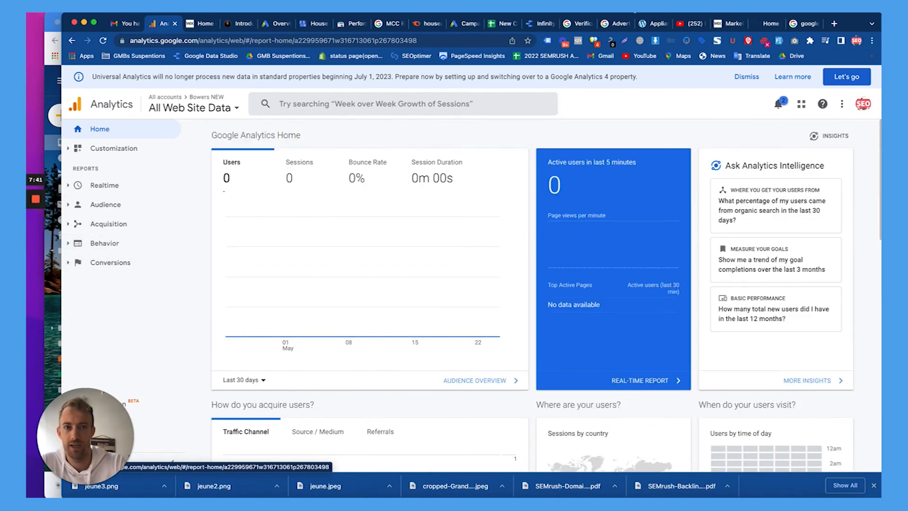
left_click(764, 25)
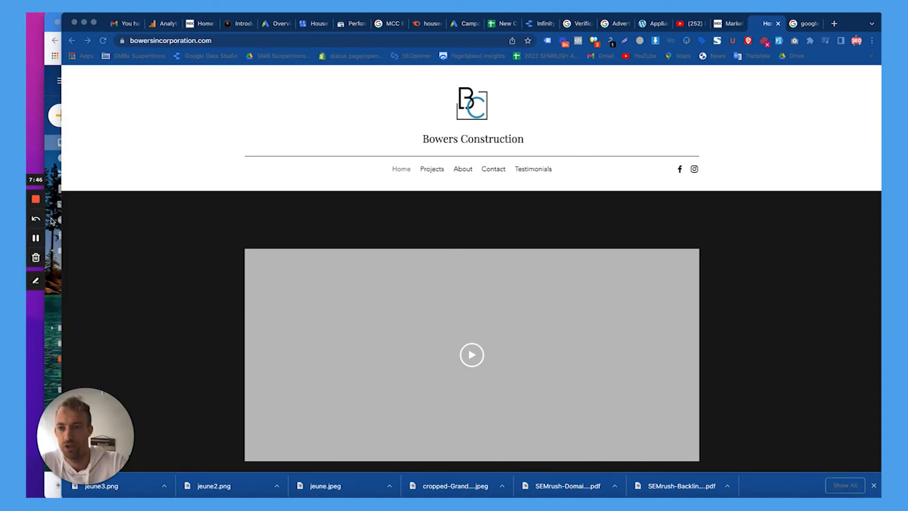
Reload bowersincorporation.com and confirm Tag Assistant detects the Global site tag and Analytics tags.
key("Return")
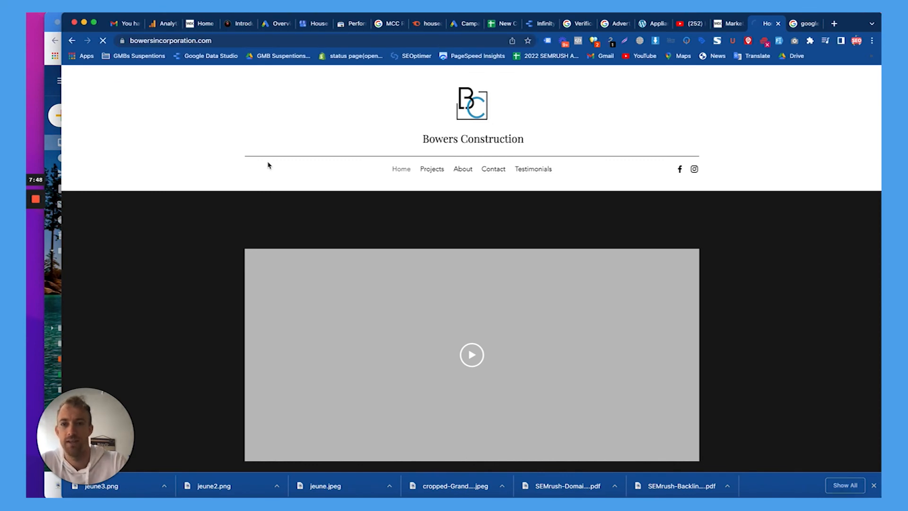
left_click(552, 41)
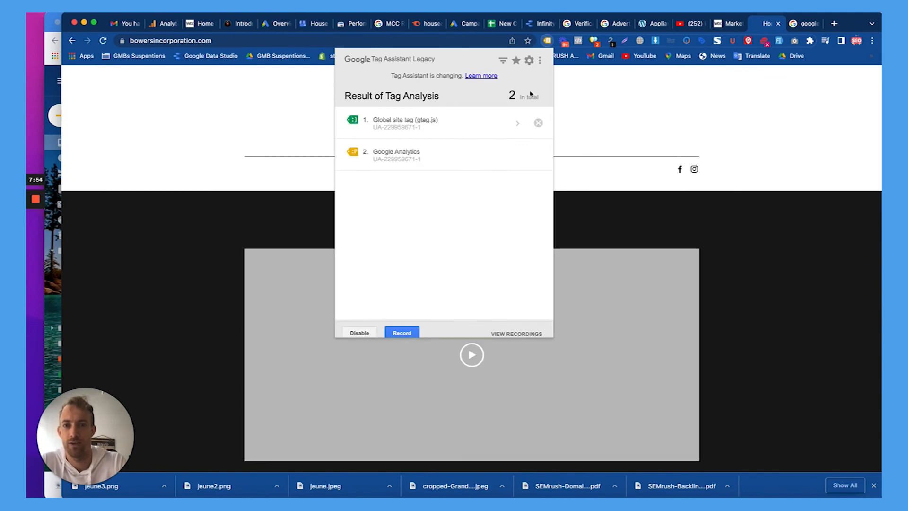
left_click(634, 90)
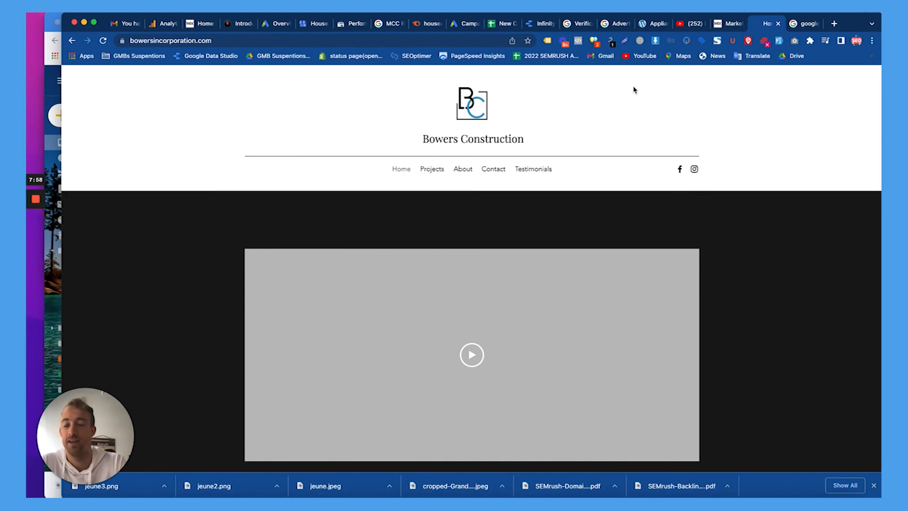
scroll(634, 89, "down", 15)
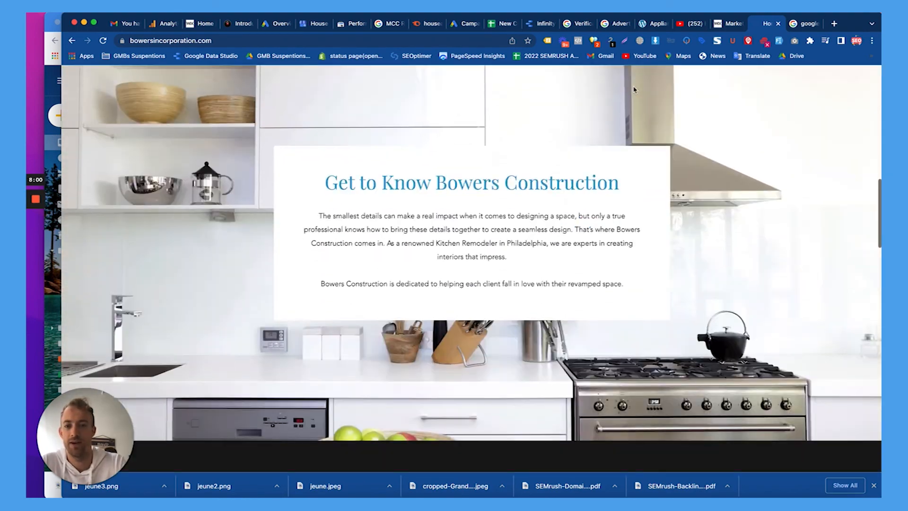
scroll(634, 90, "up", 15)
scroll(635, 90, "down", 5)
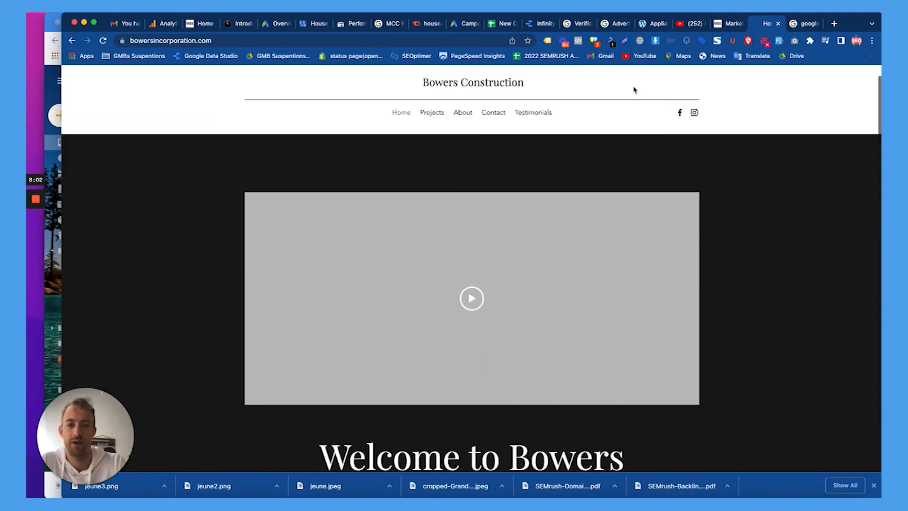
scroll(635, 90, "down", 5)
scroll(634, 88, "up", 10)
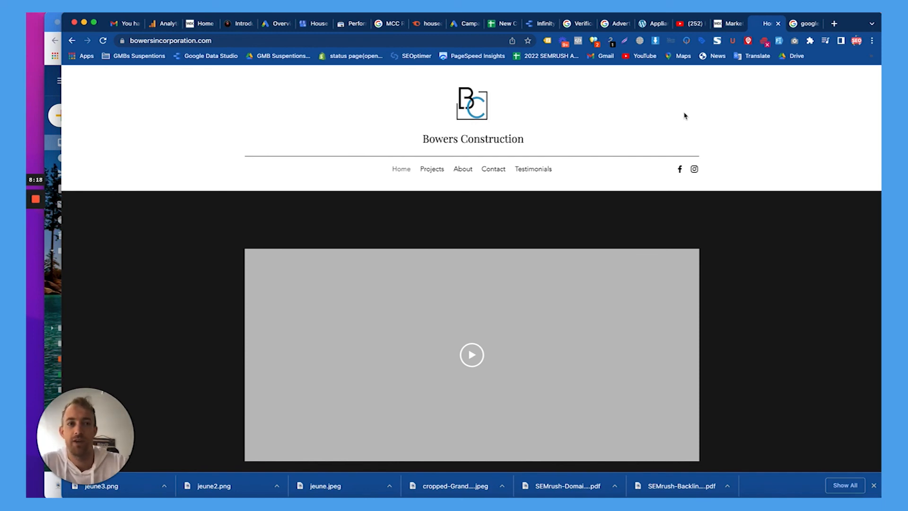
Load needmomentum.com in a new browser tab.
left_click(834, 23)
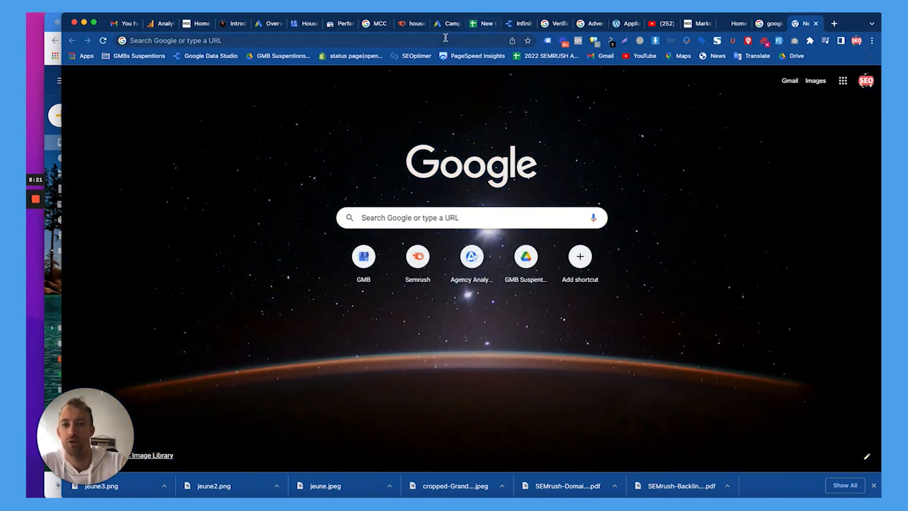
left_click(443, 40)
type("ee")
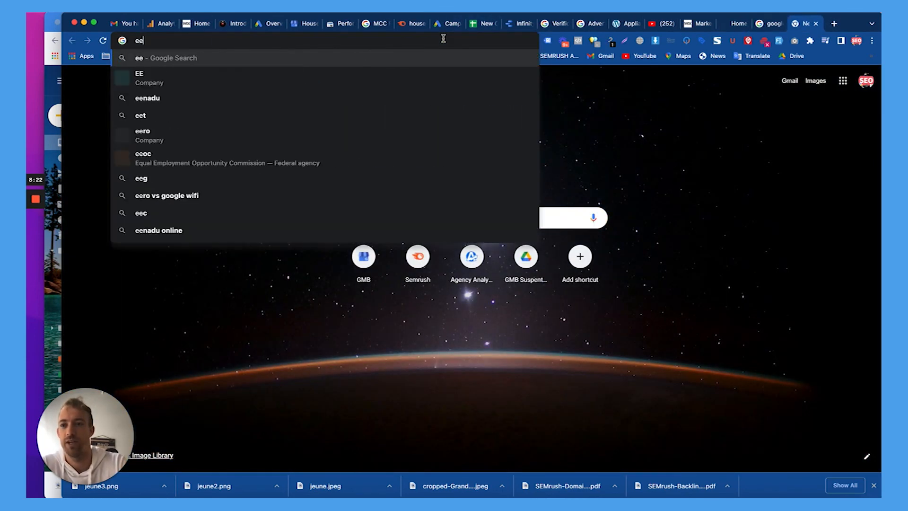
key("BackSpace")
key("BackSpace")
type("needmomentum.com")
key("Return")
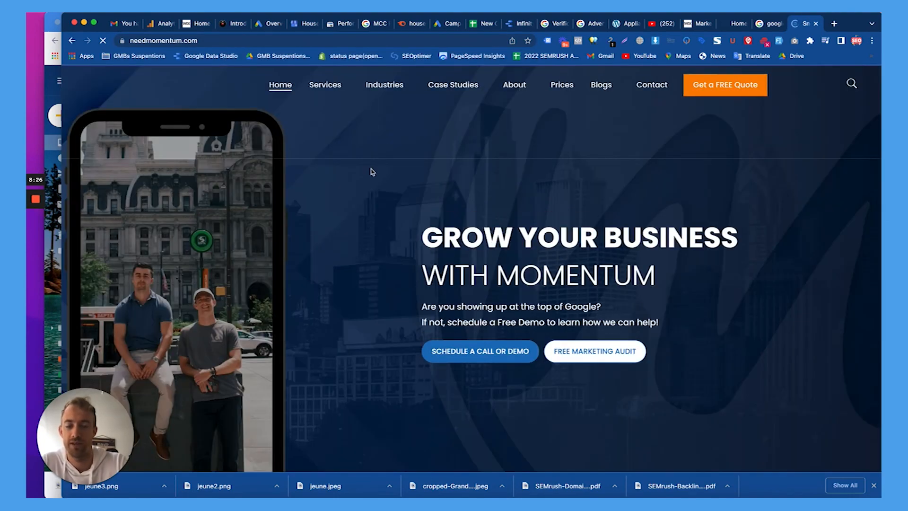